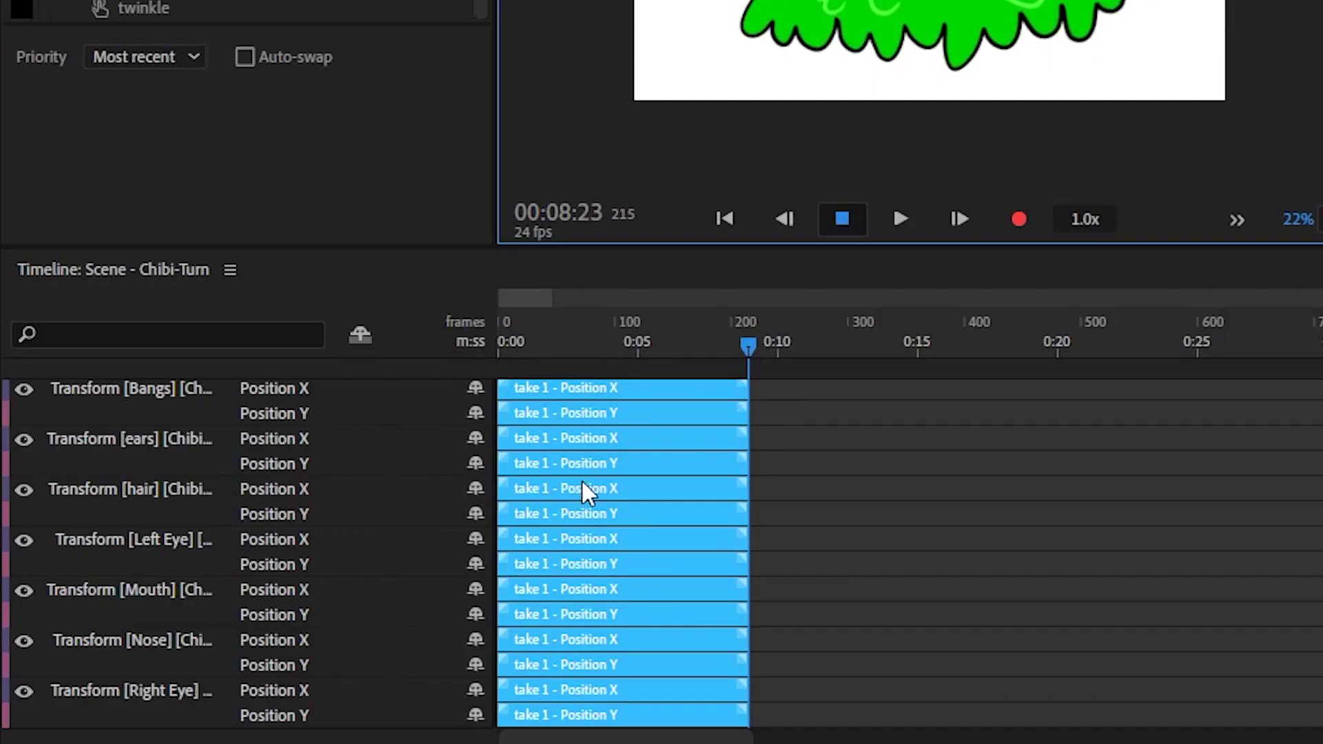
# Open the replay options on the recorded Position X/Y takes to create the 'up down shake' trigger
pyautogui.rightClick(582, 481)
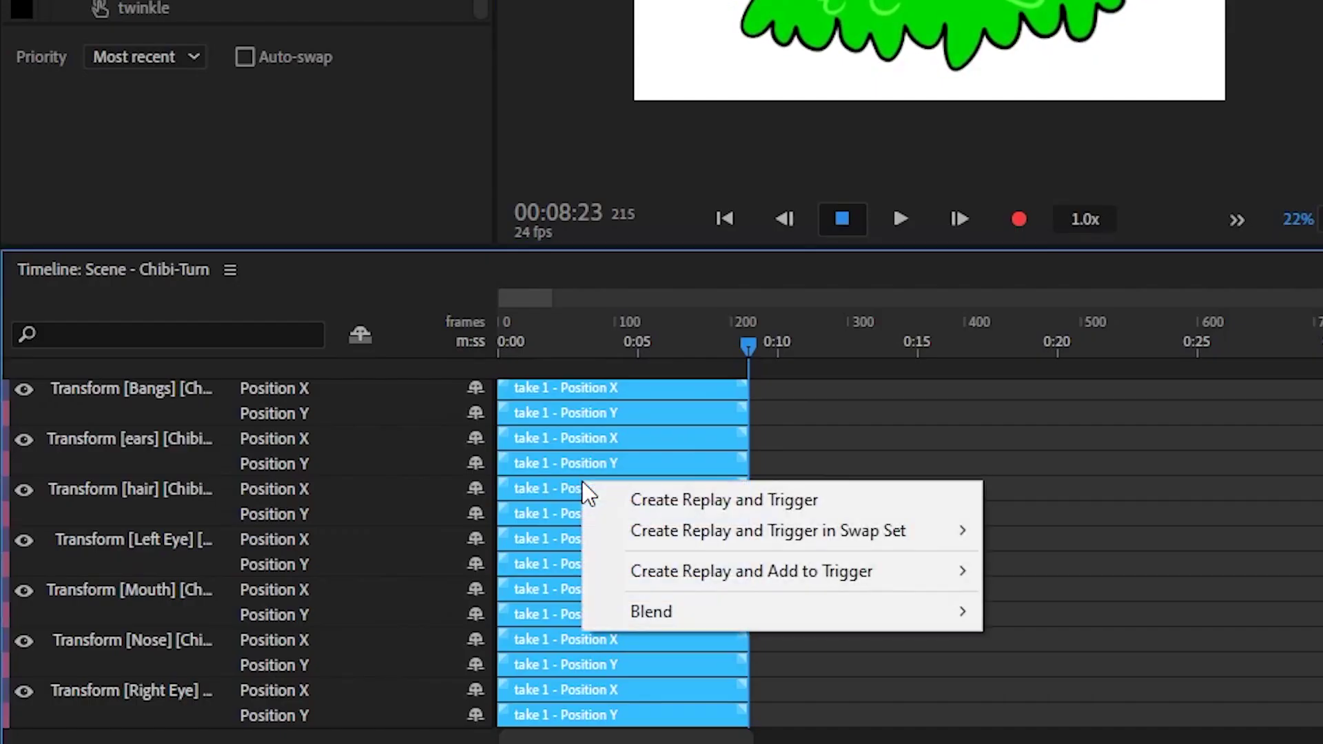
pyautogui.rightClick(602, 423)
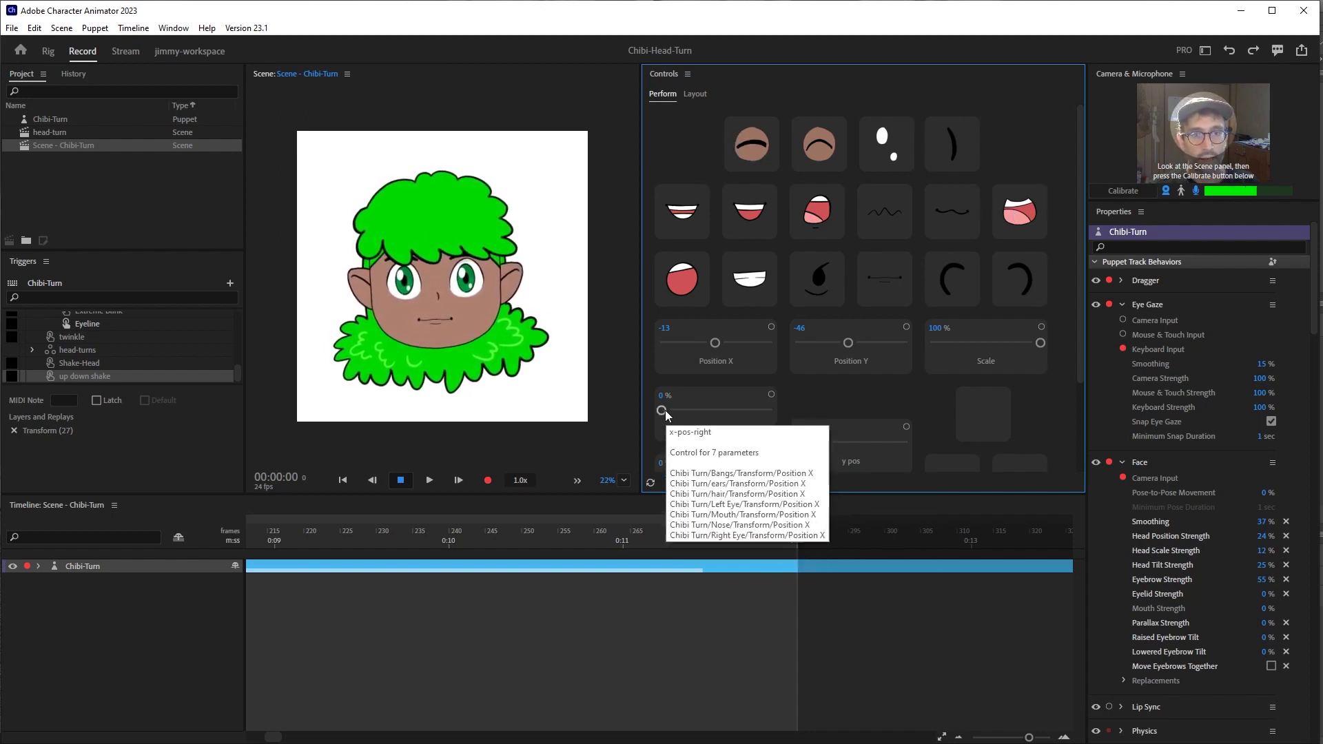
pyautogui.moveTo(661, 411); pyautogui.dragTo(698, 411)
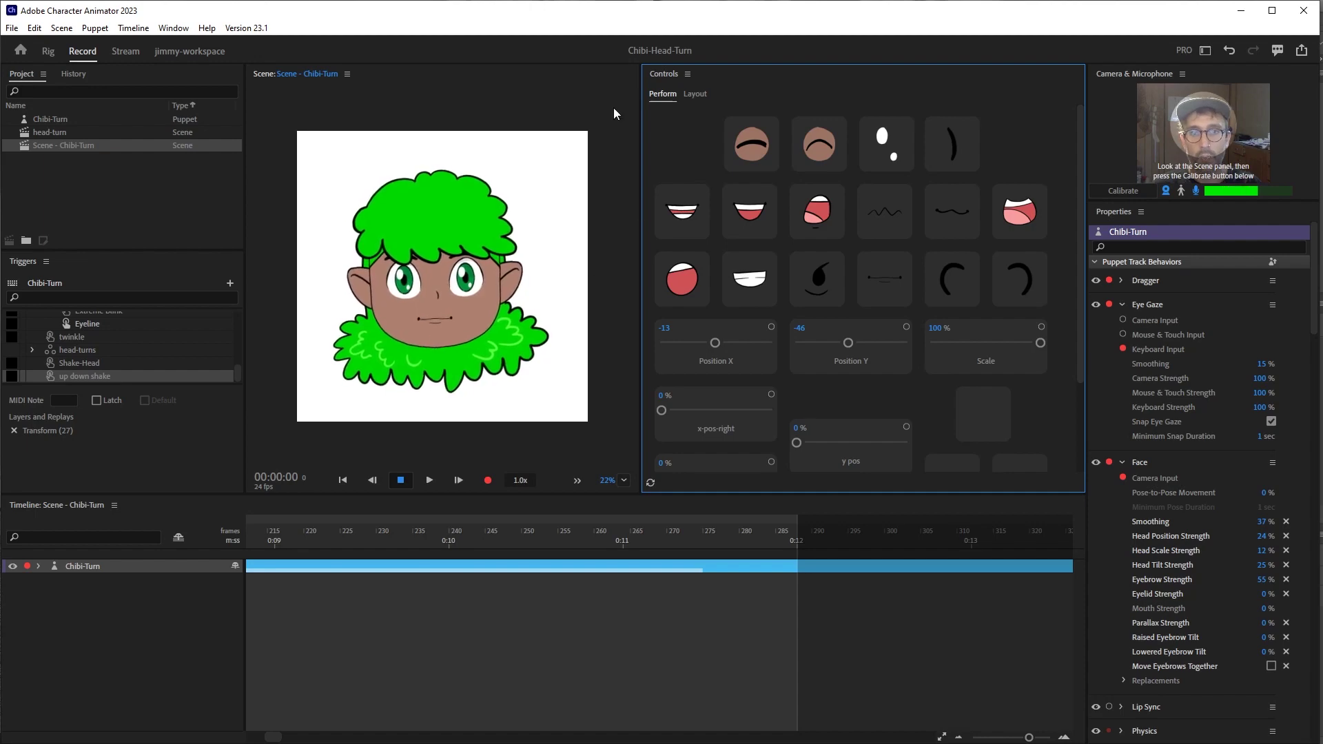
# Show the Controls panel from the Window menu and dock its tab with the Triggers panel
pyautogui.click(173, 28)
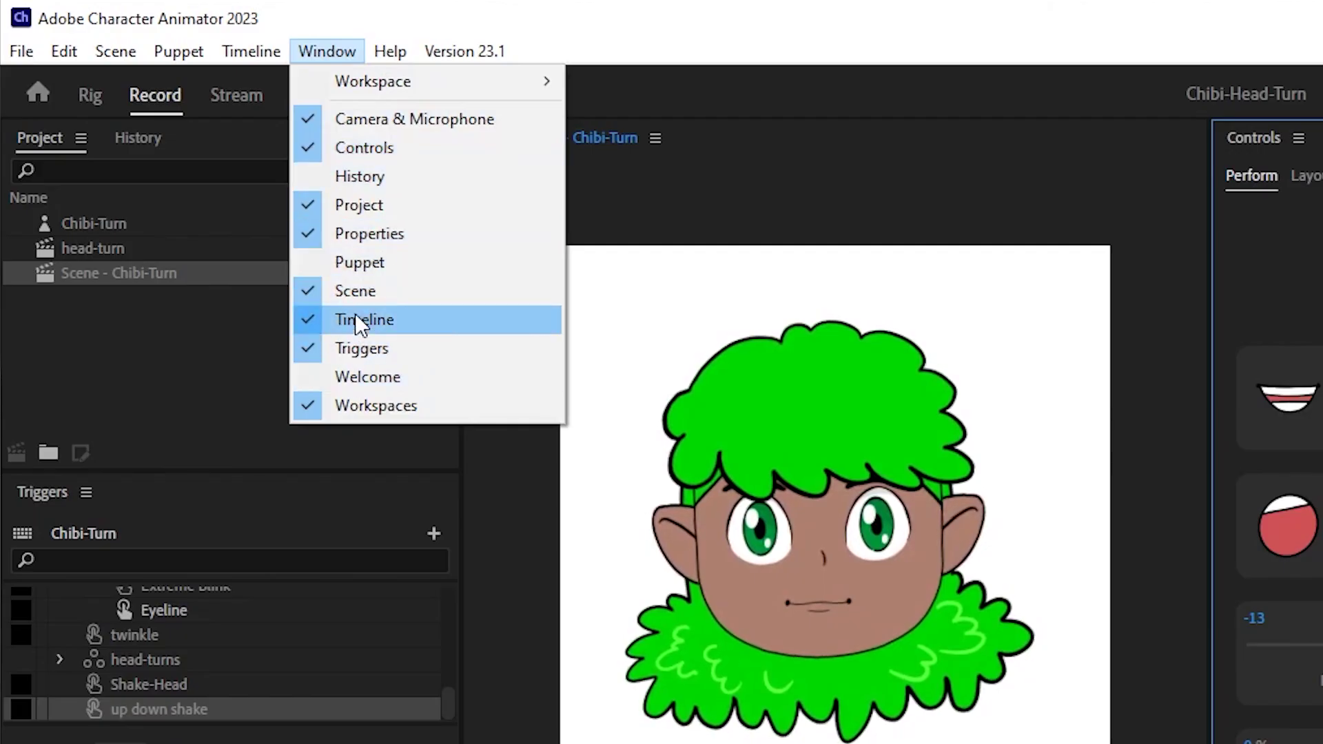
pyautogui.click(384, 147)
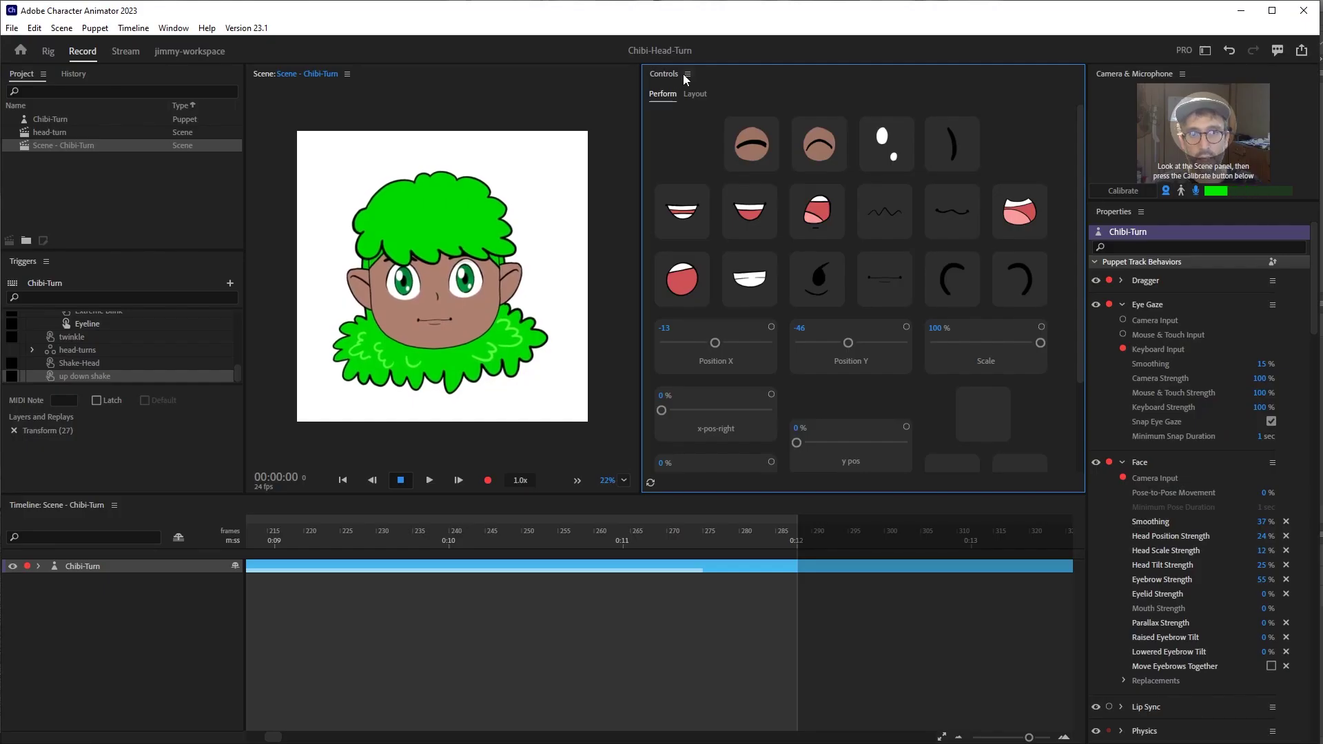
pyautogui.moveTo(676, 70); pyautogui.dragTo(126, 260)
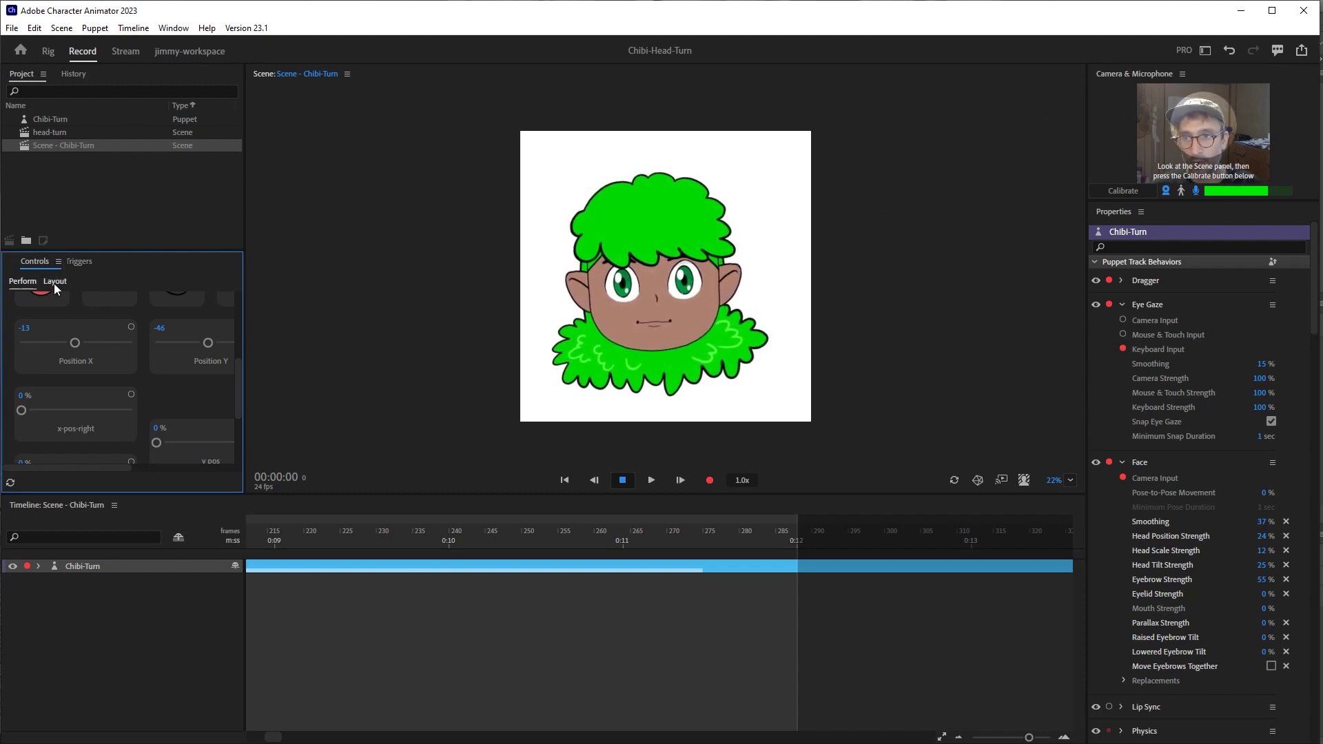
# Dock Controls right of the Scene panel, widen it, and delete the four top-row buttons in Layout
pyautogui.click(433, 294)
pyautogui.moveTo(433, 294); pyautogui.dragTo(1071, 123)
pyautogui.moveTo(842, 252); pyautogui.dragTo(625, 252)
pyautogui.click(678, 93)
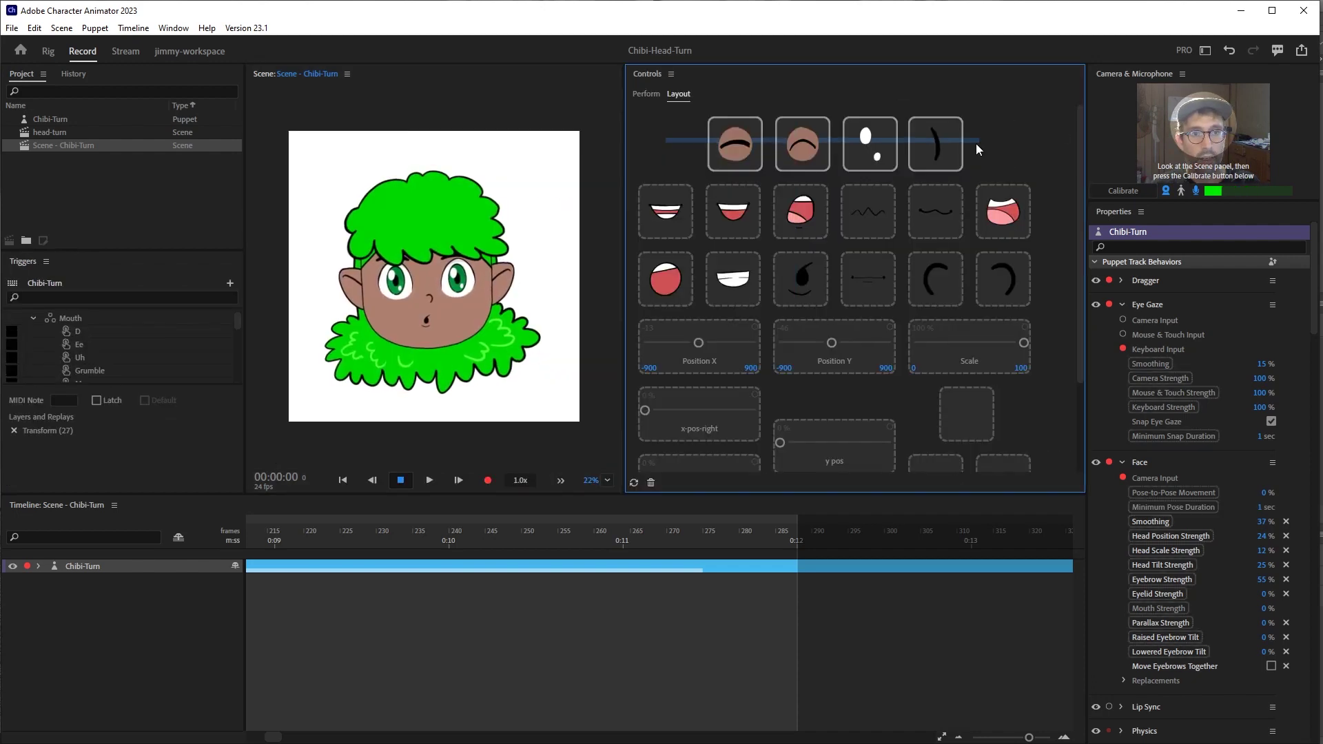
pyautogui.click(652, 486)
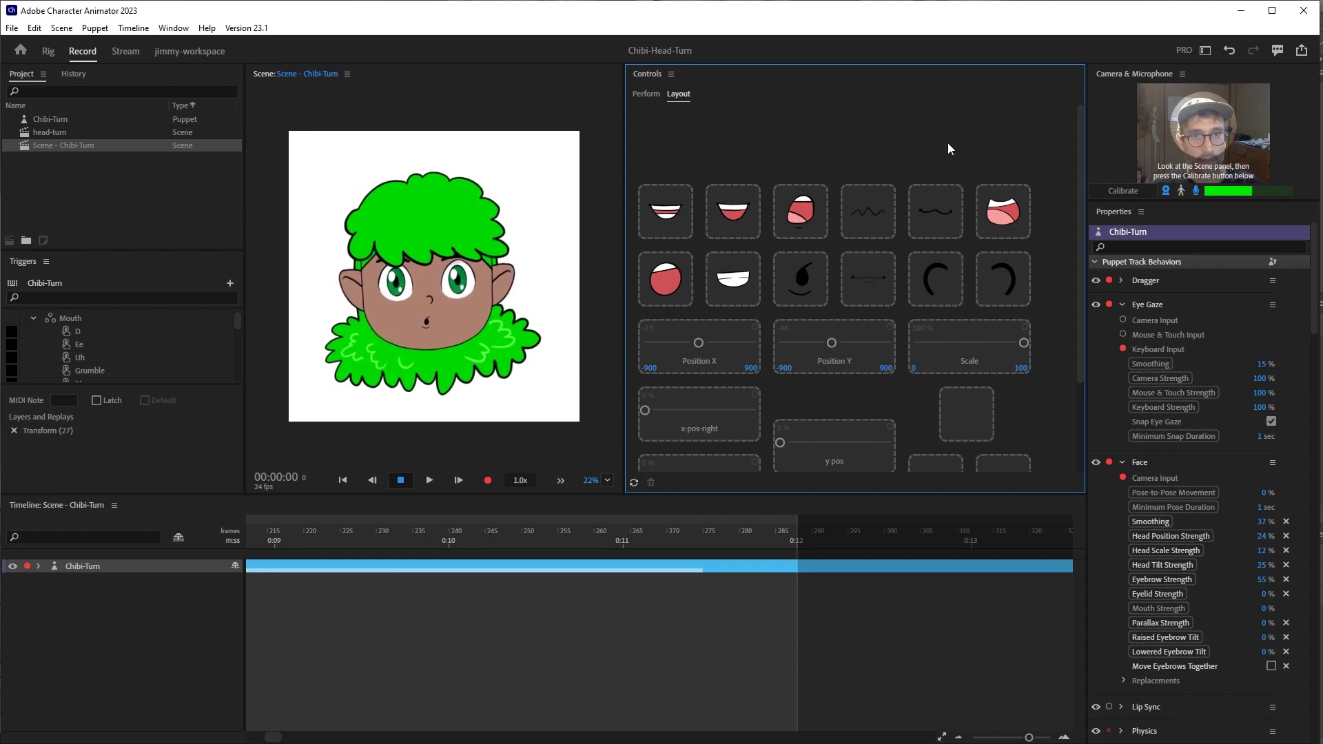
# Drag the Normal Blink, Extreme Blink and Eyeline triggers into the Controls layout as new buttons
pyautogui.moveTo(238, 325); pyautogui.dragTo(248, 367)
pyautogui.click(116, 344)
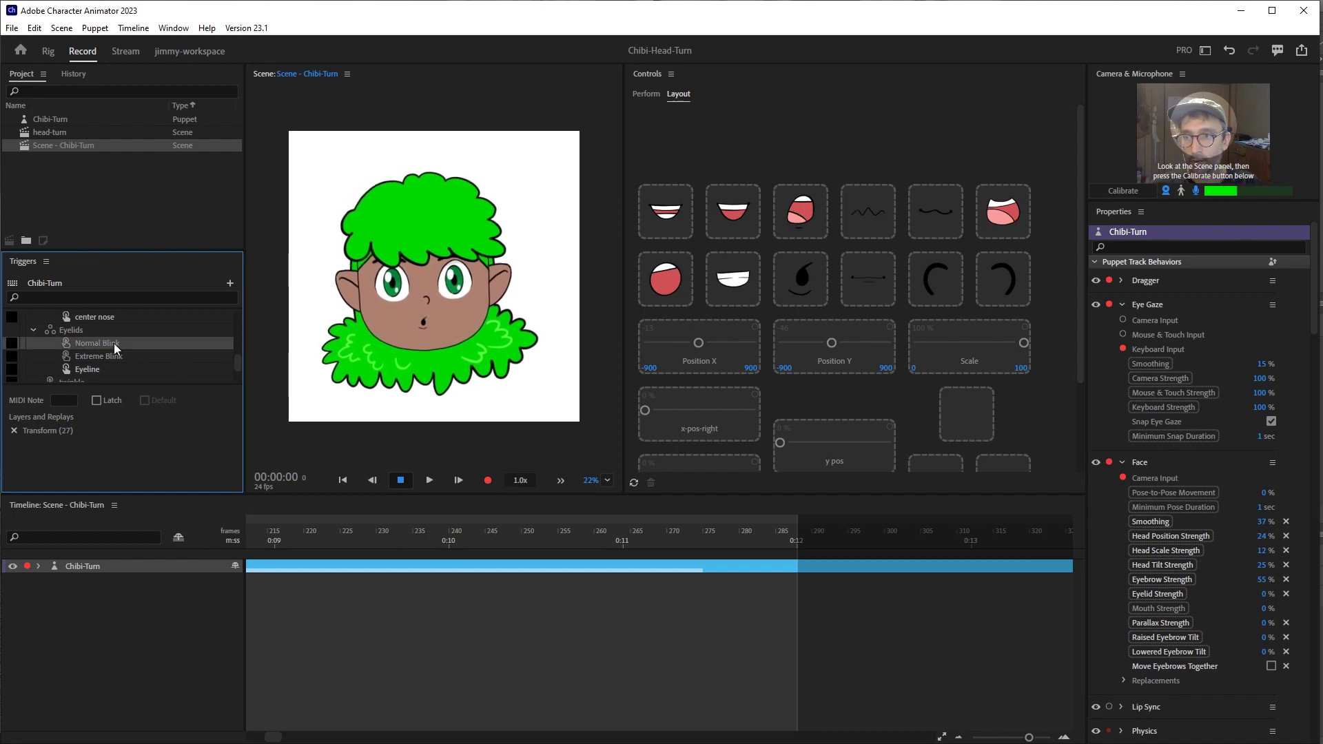
pyautogui.keyDown('shift'); pyautogui.click(91, 369); pyautogui.keyUp('shift')
pyautogui.moveTo(87, 345); pyautogui.dragTo(738, 140)
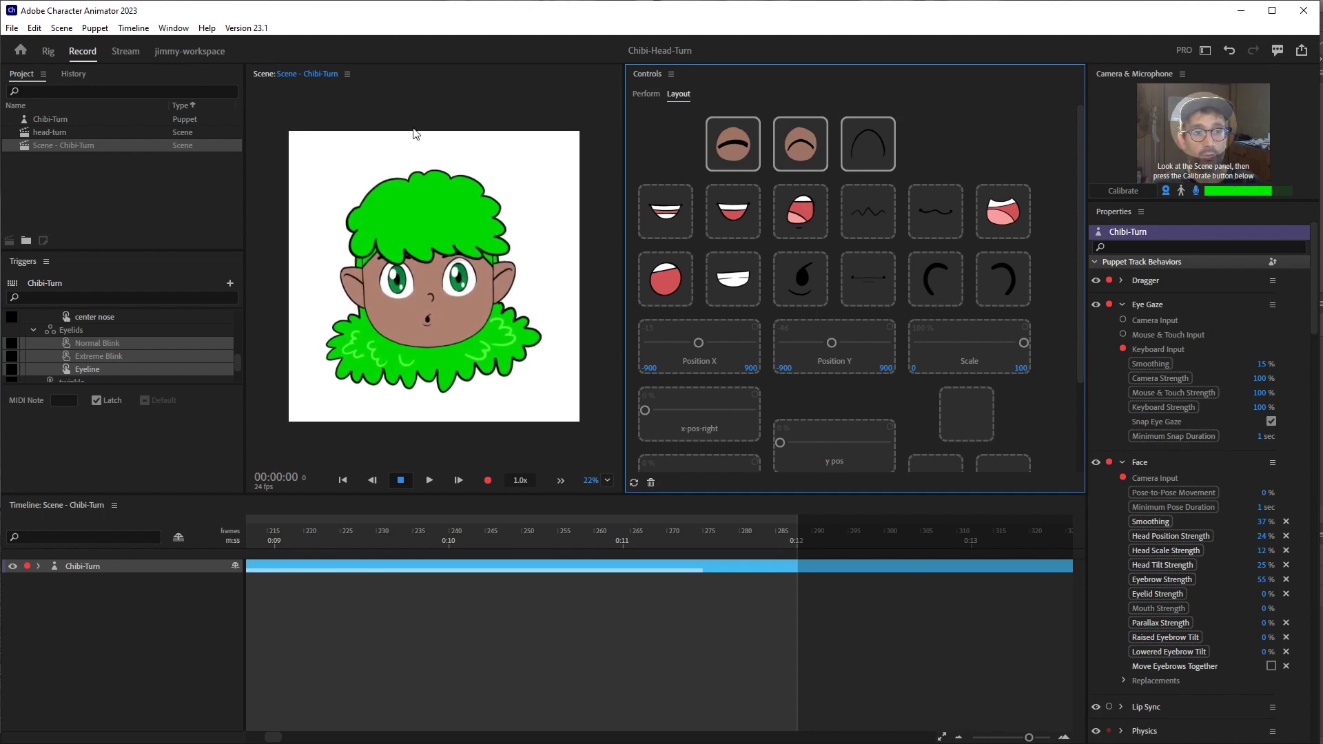
pyautogui.click(655, 131)
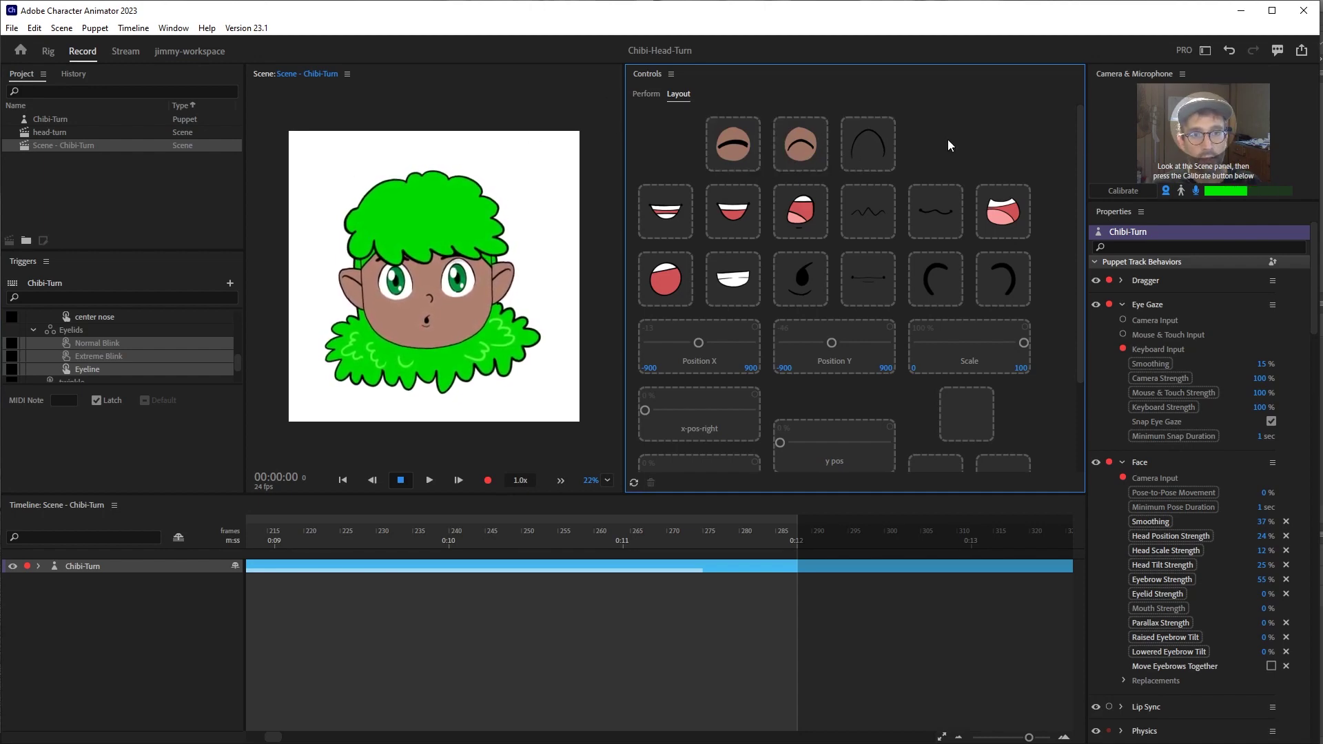
# Switch the Controls panel back to Perform mode and scroll through the controls and properties
pyautogui.click(650, 95)
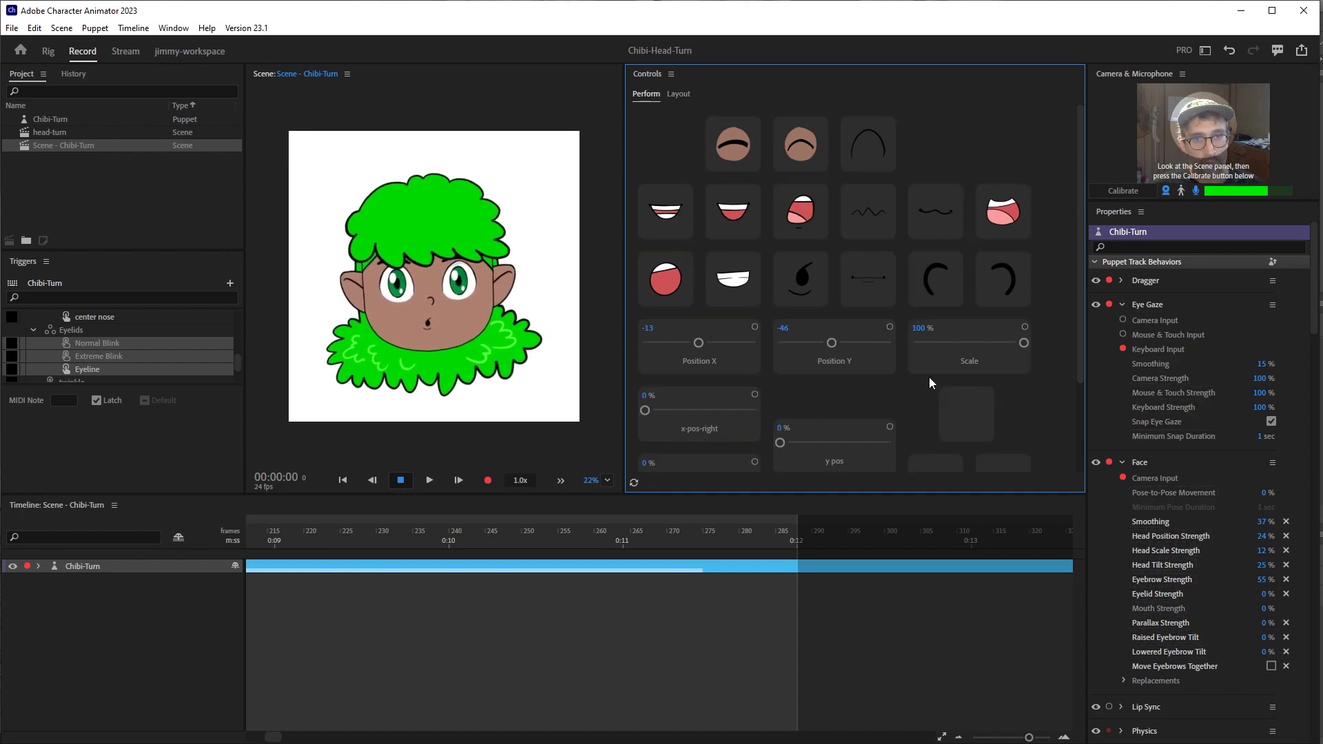
pyautogui.scroll(-2, 879, 408)
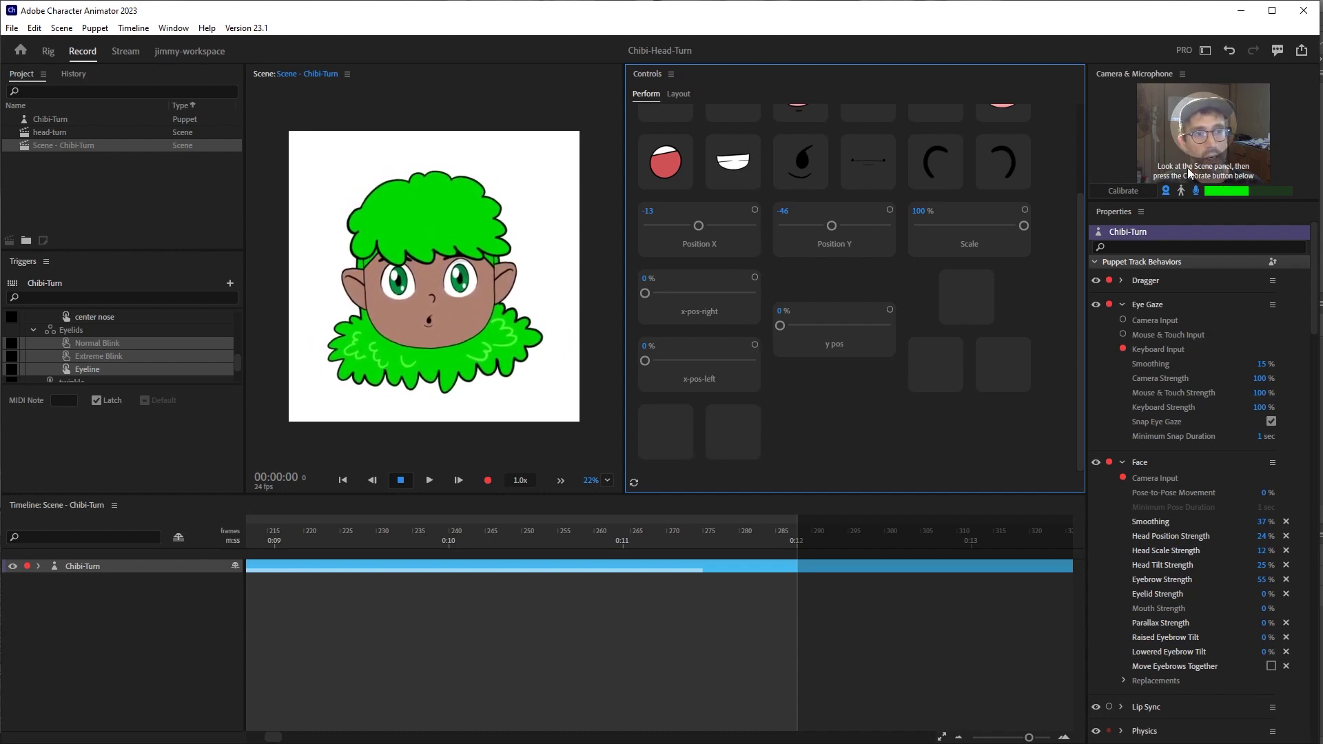
pyautogui.scroll(-10, 1209, 540)
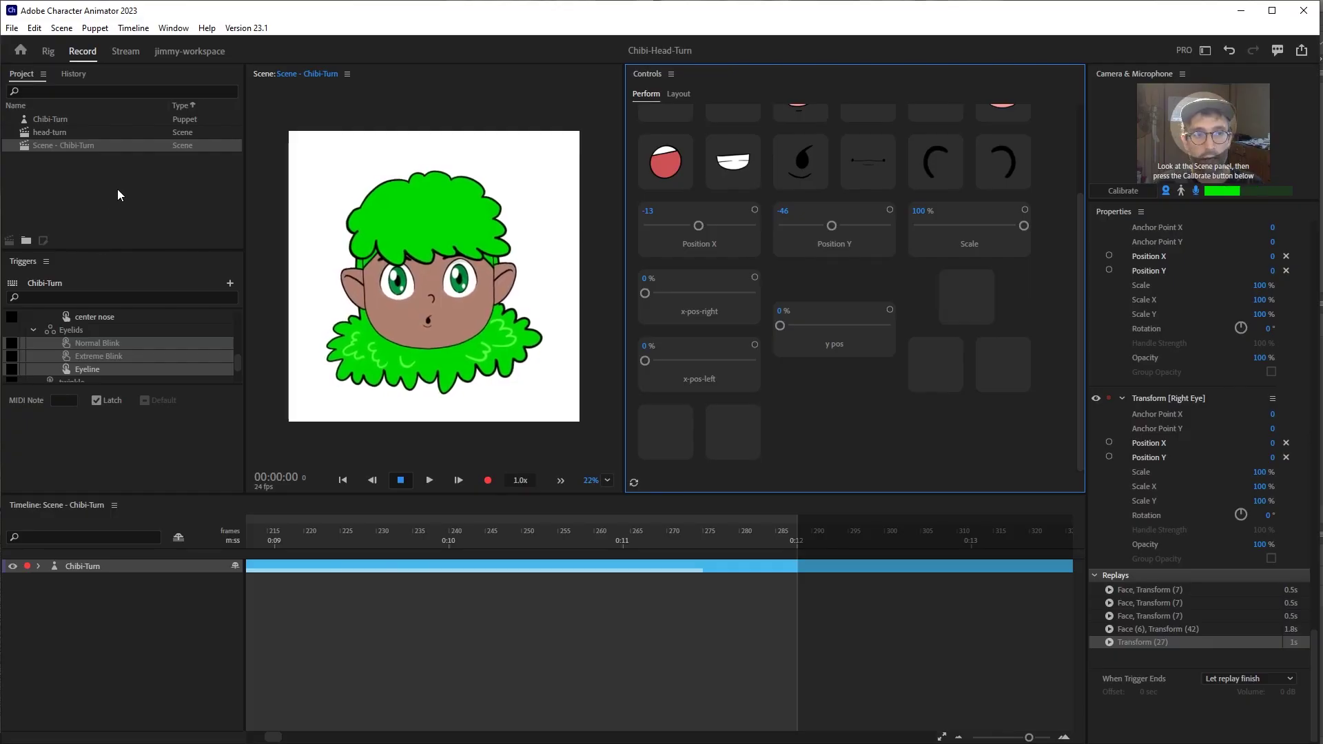
pyautogui.scroll(2, 887, 445)
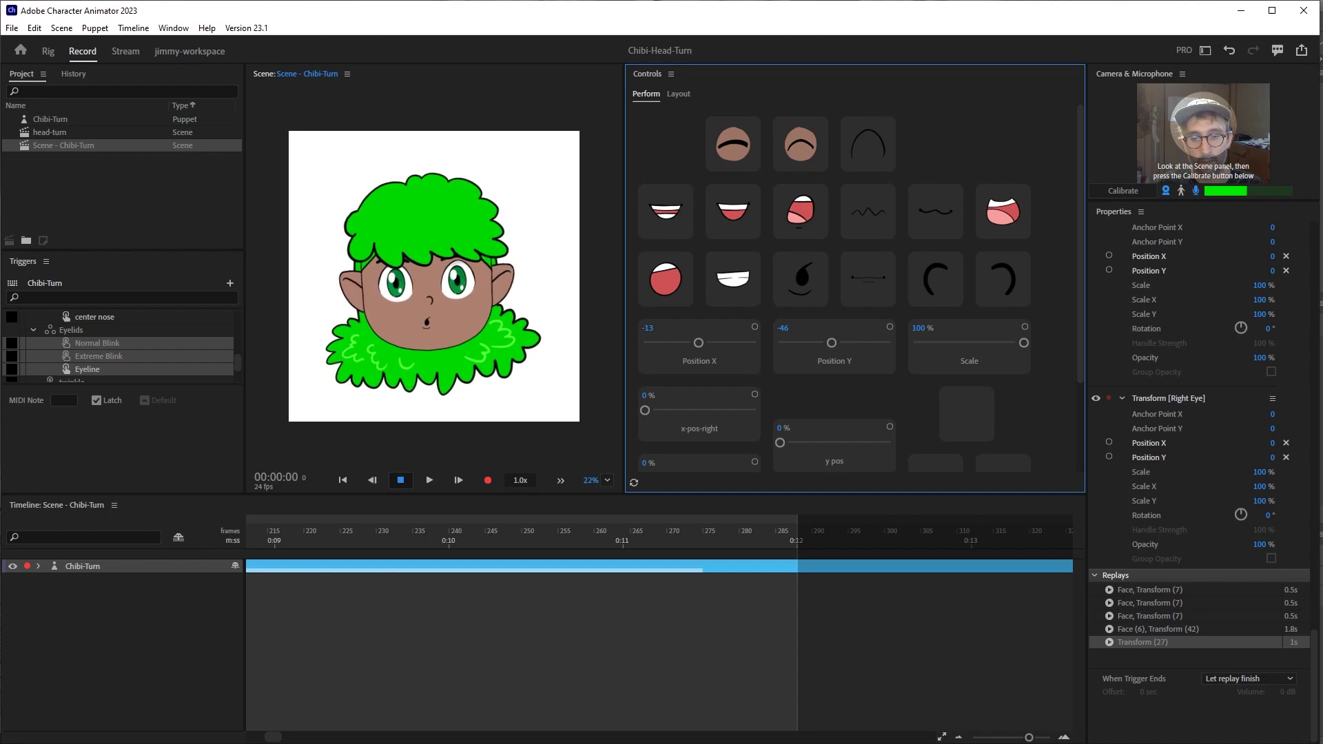
# In Photoshop's Buttons.psd, inspect the +Buttons group's layers, then select the whole group for copying
pyautogui.moveTo(451, 741)
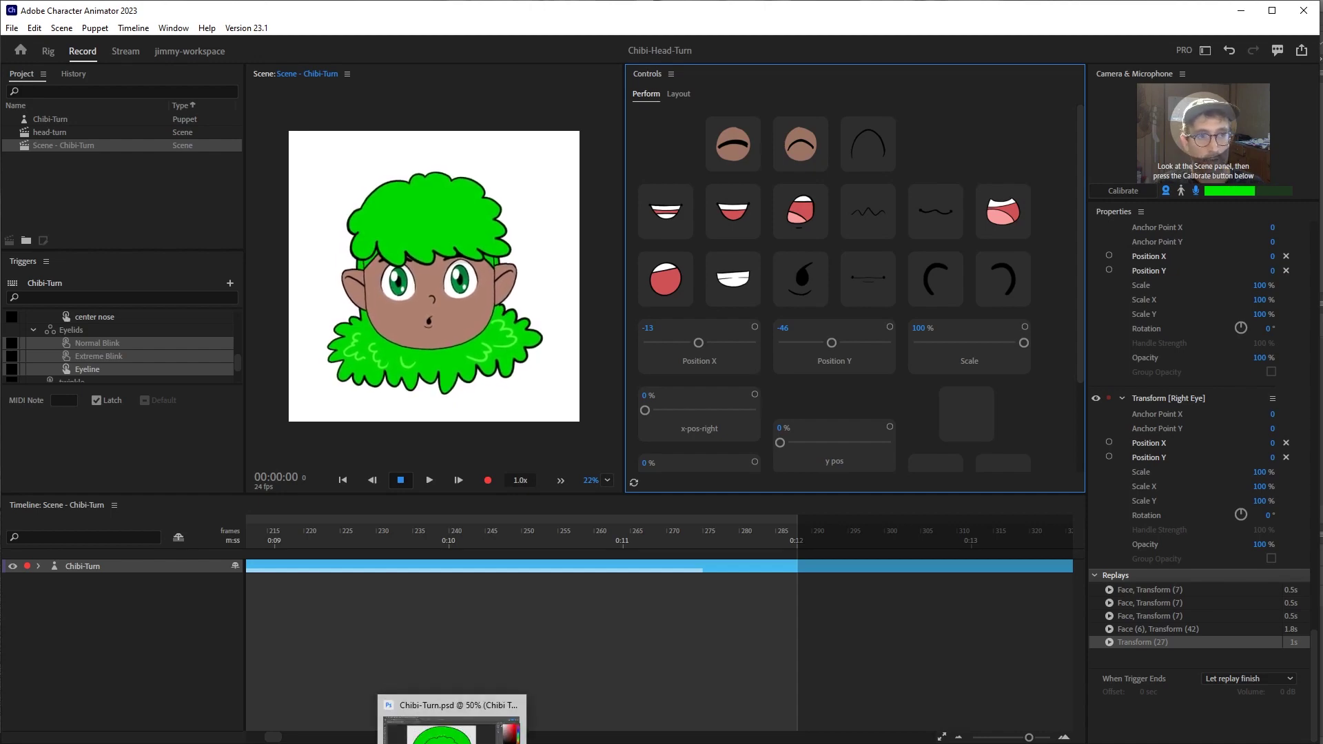
pyautogui.click(451, 720)
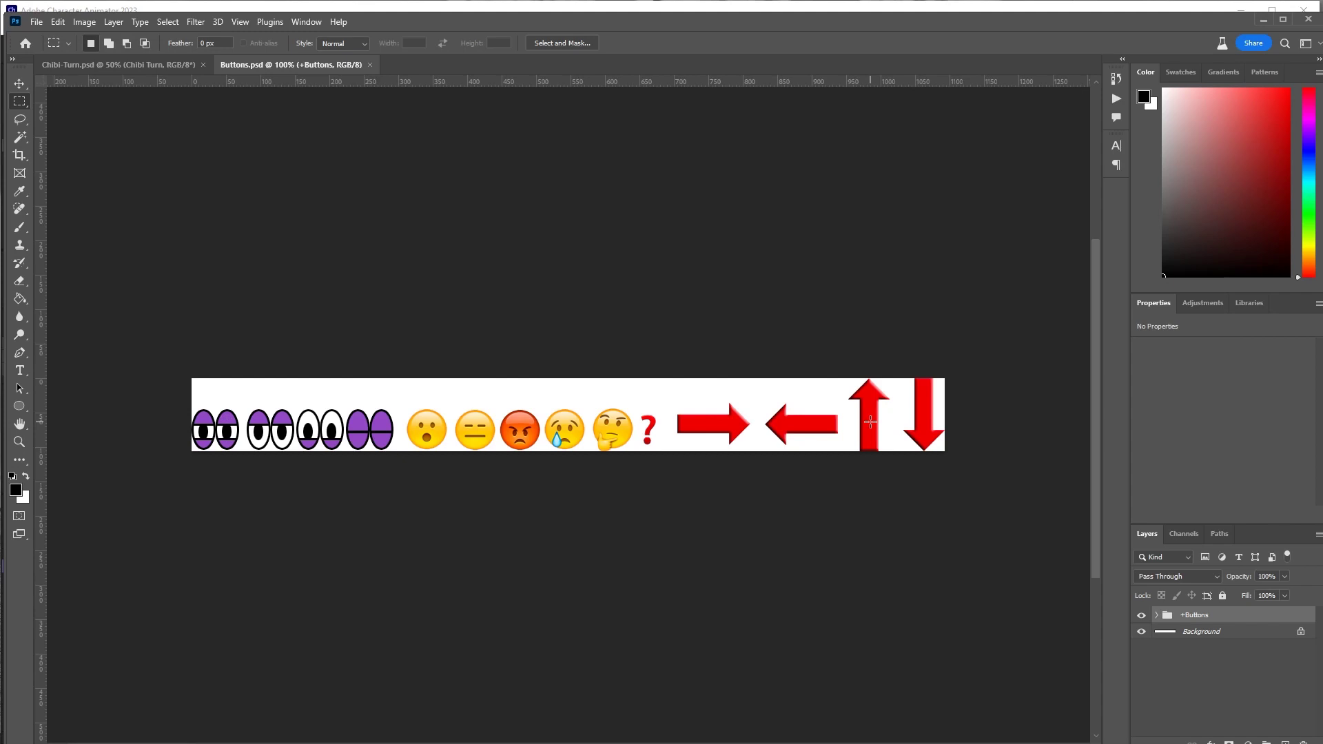
pyautogui.click(1158, 616)
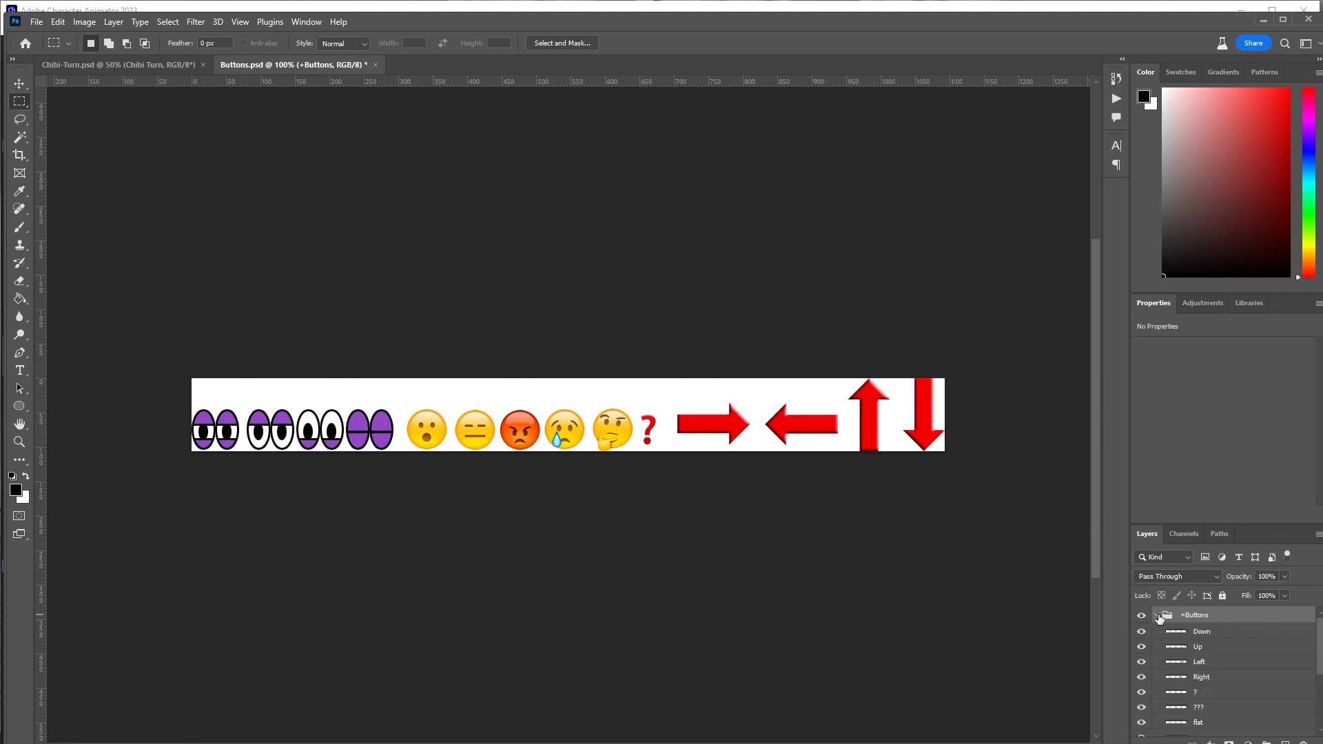
pyautogui.scroll(-2, 1171, 632)
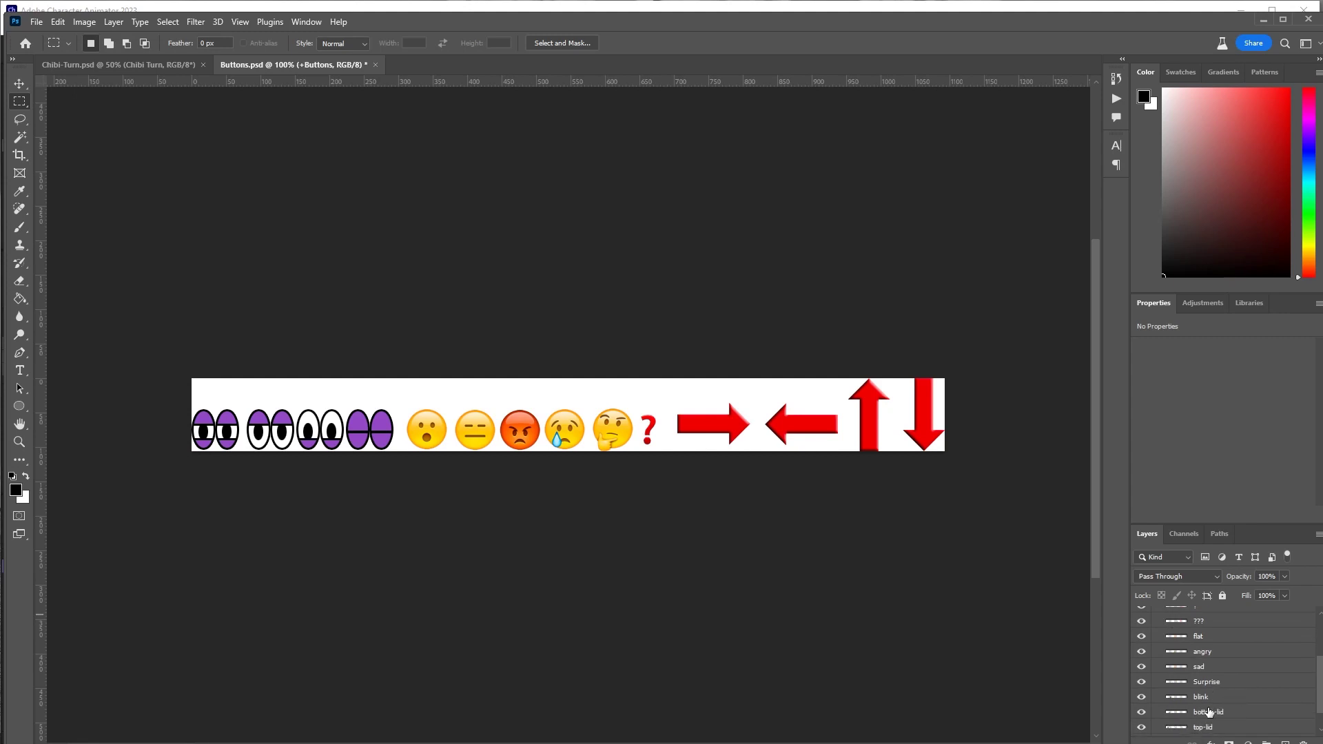
pyautogui.scroll(-1, 1209, 712)
pyautogui.scroll(3, 1213, 692)
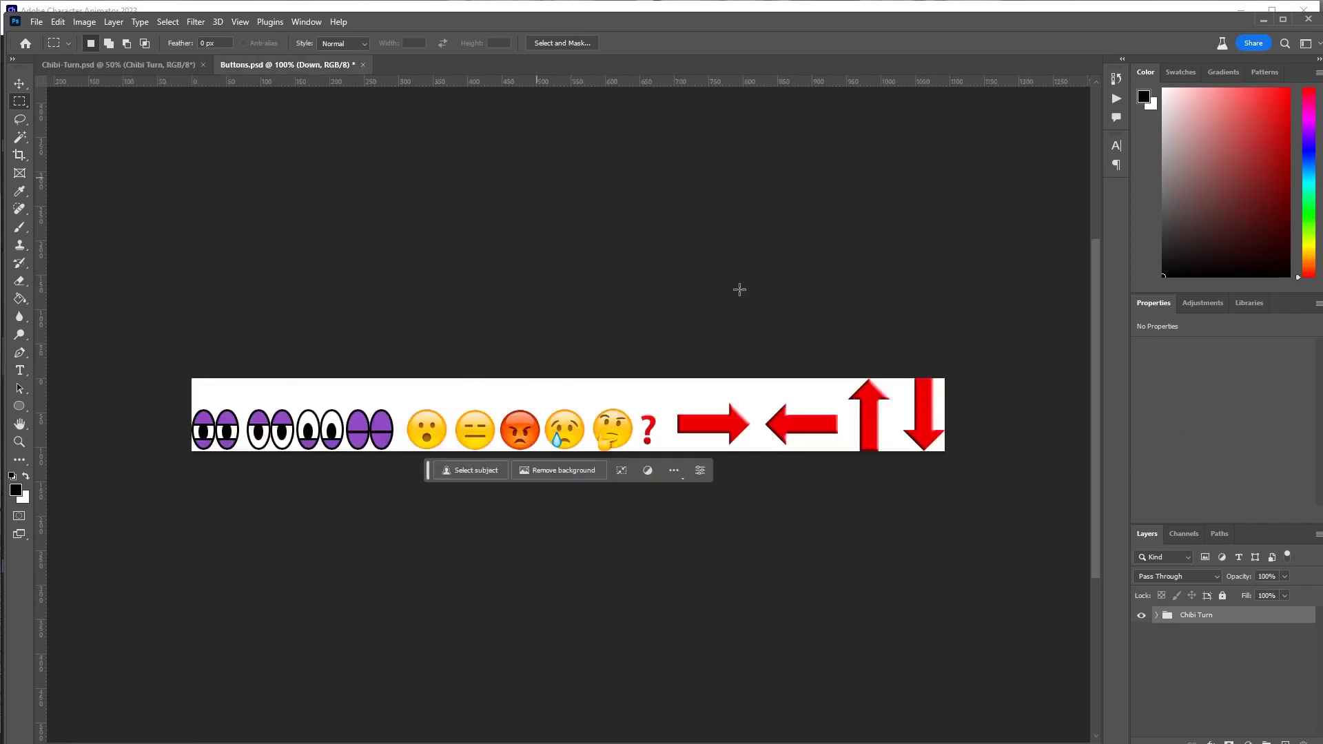
pyautogui.click(1226, 620)
pyautogui.click(1157, 615)
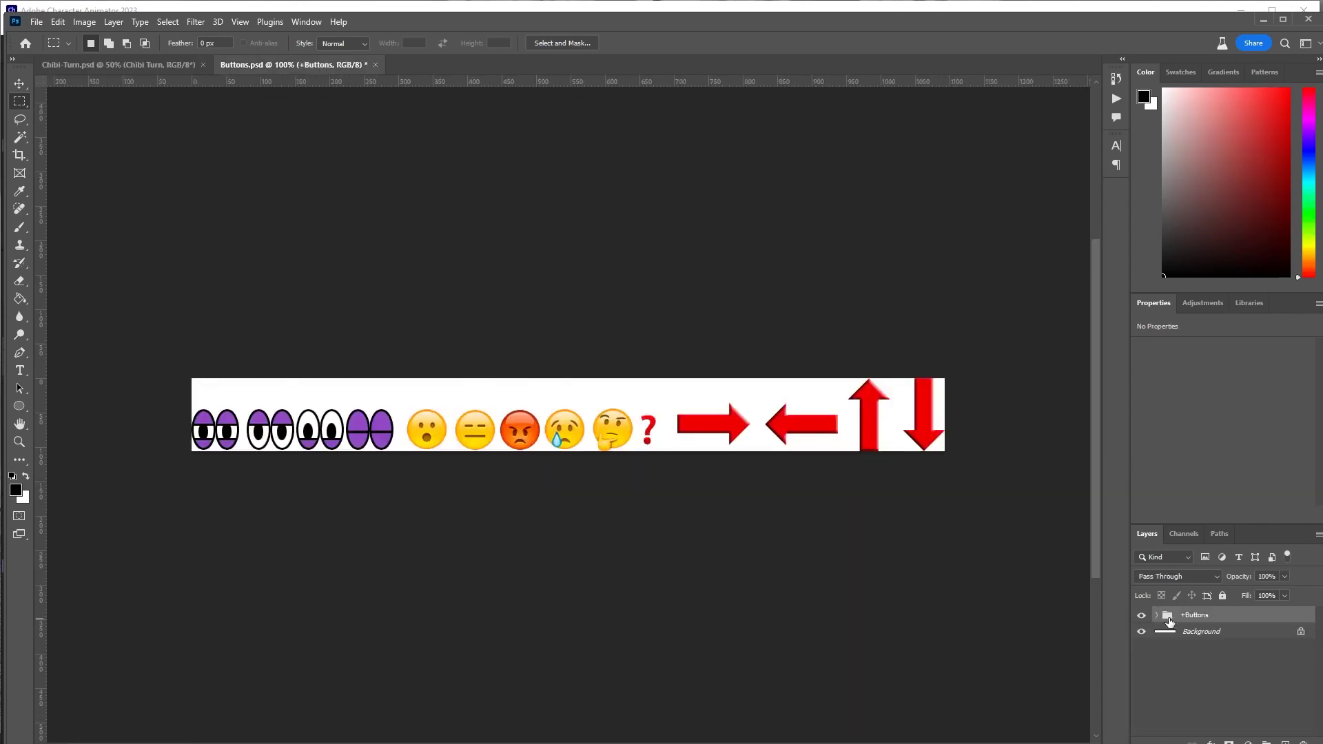
pyautogui.click(1196, 620)
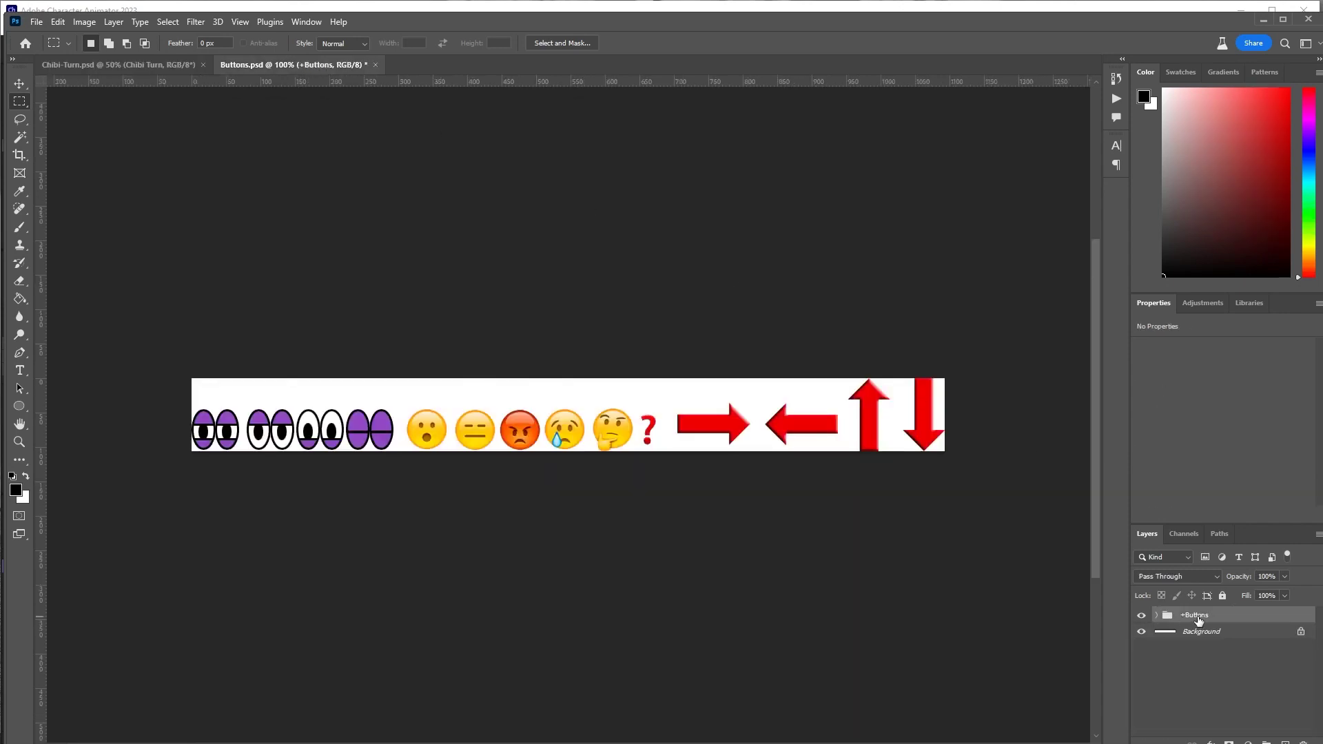
# Paste the +Buttons group into Chibi-Turn.psd, accept the profile conversion, and move it above the head
pyautogui.click(147, 69)
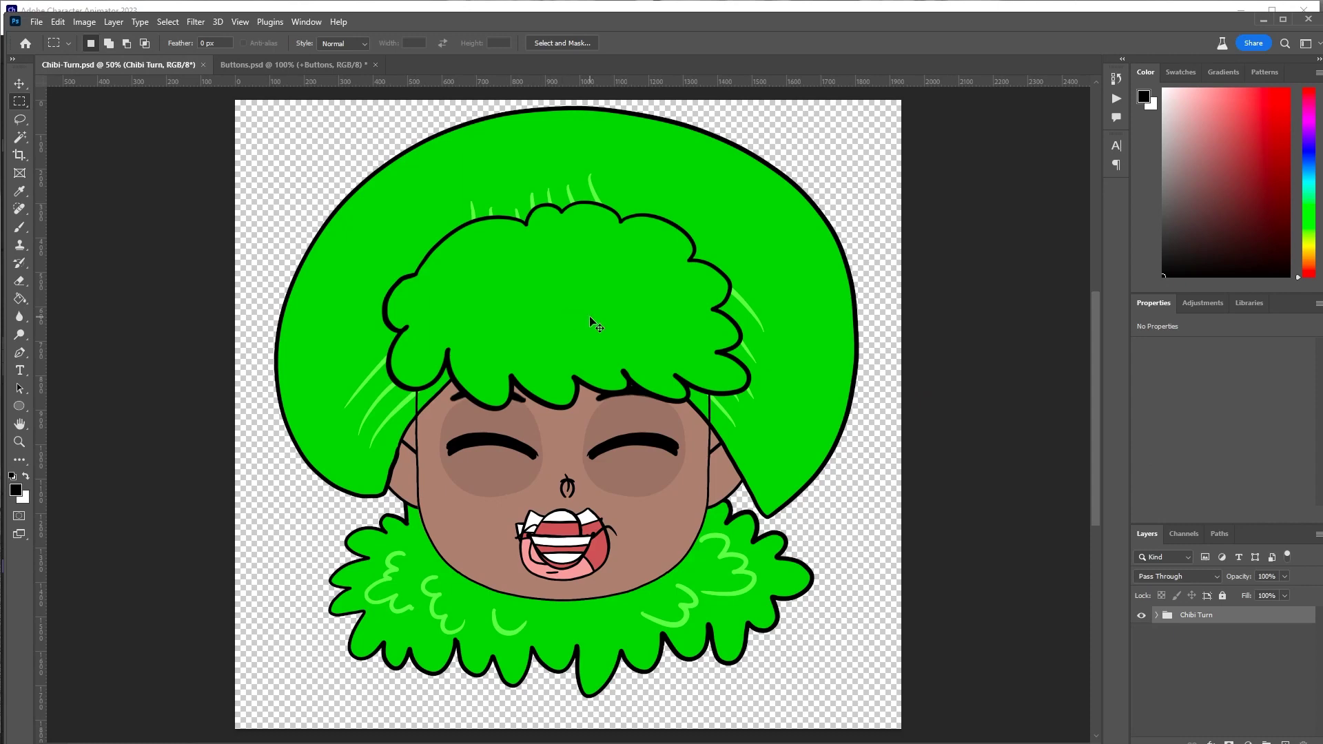
pyautogui.hotkey('ctrl', 'v')
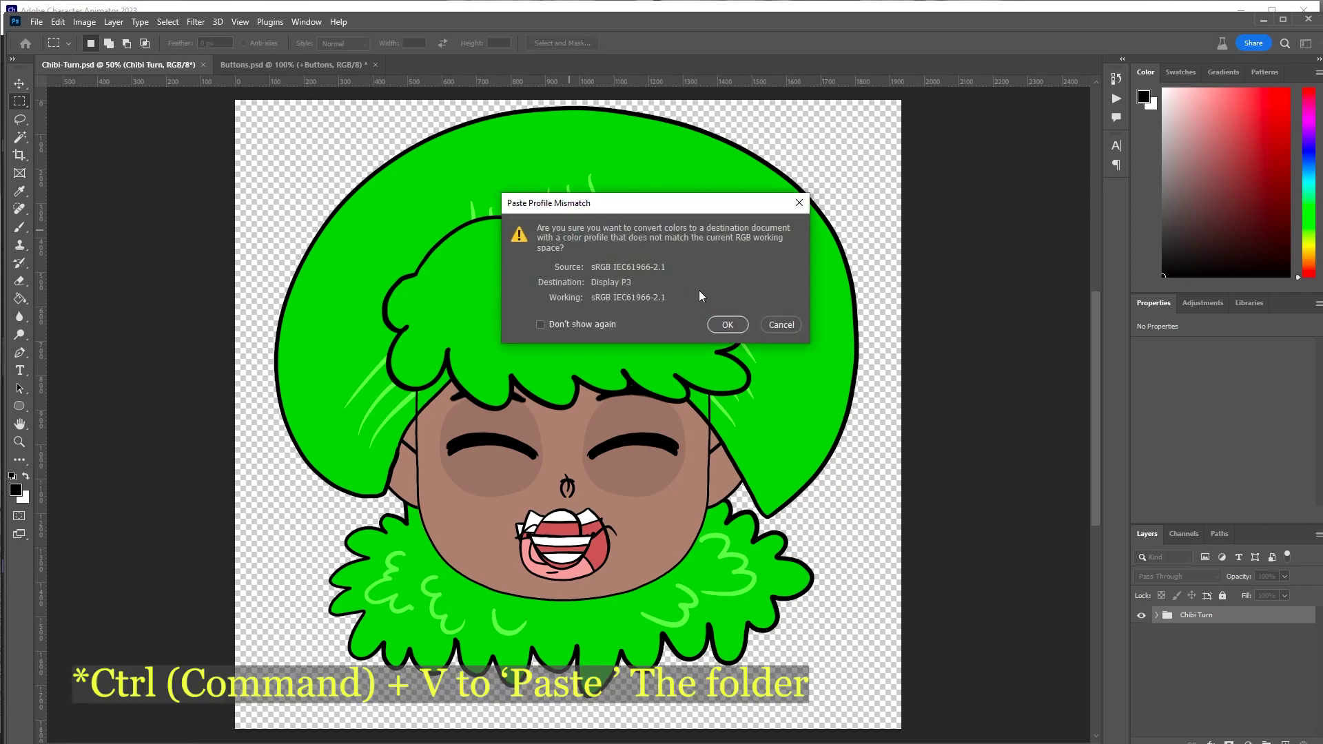
pyautogui.click(727, 325)
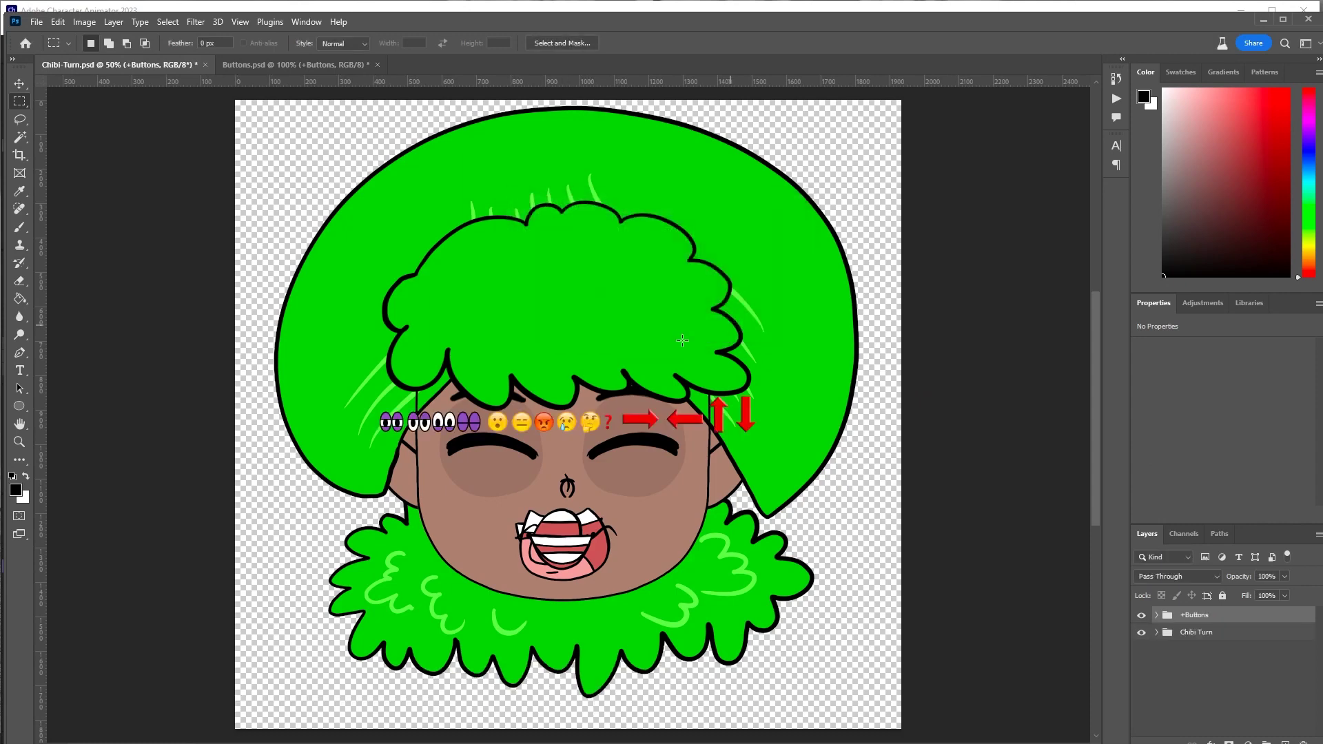
pyautogui.click(19, 83)
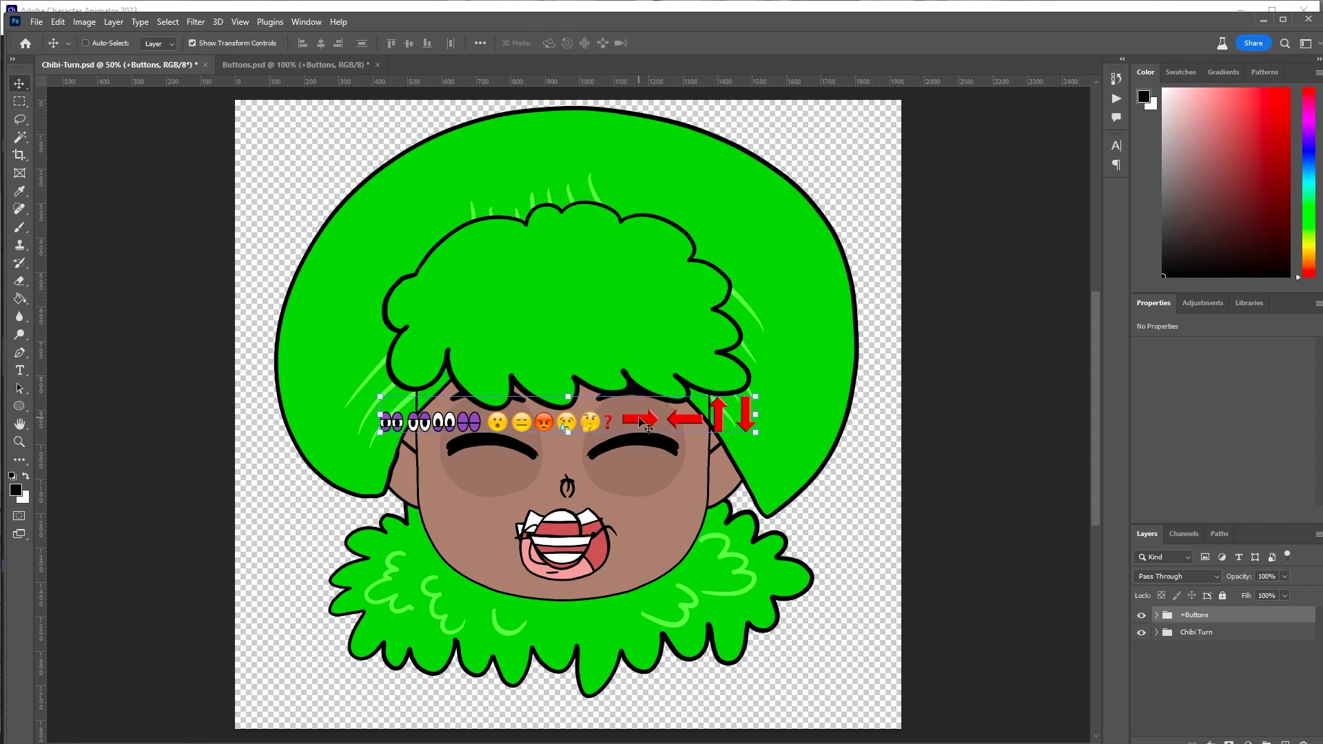
pyautogui.moveTo(639, 419); pyautogui.dragTo(633, 147)
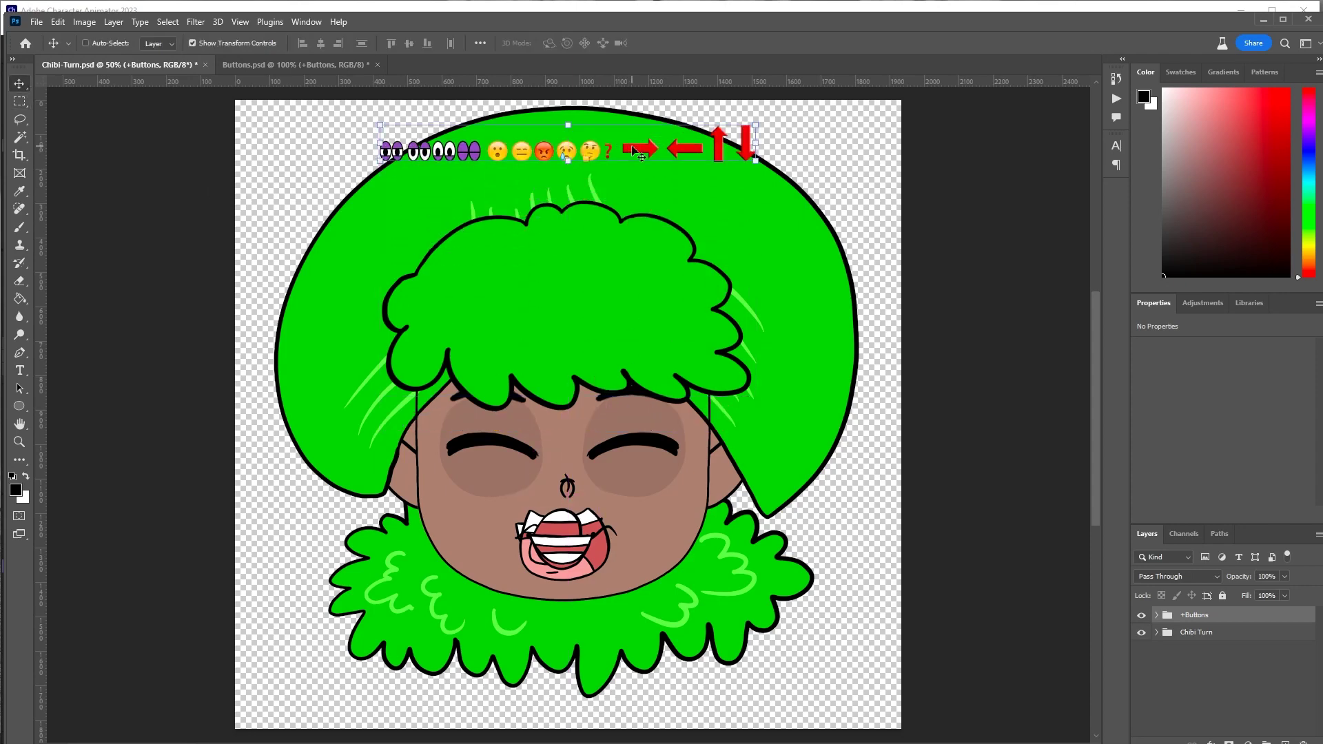
pyautogui.click(1233, 662)
pyautogui.click(1156, 615)
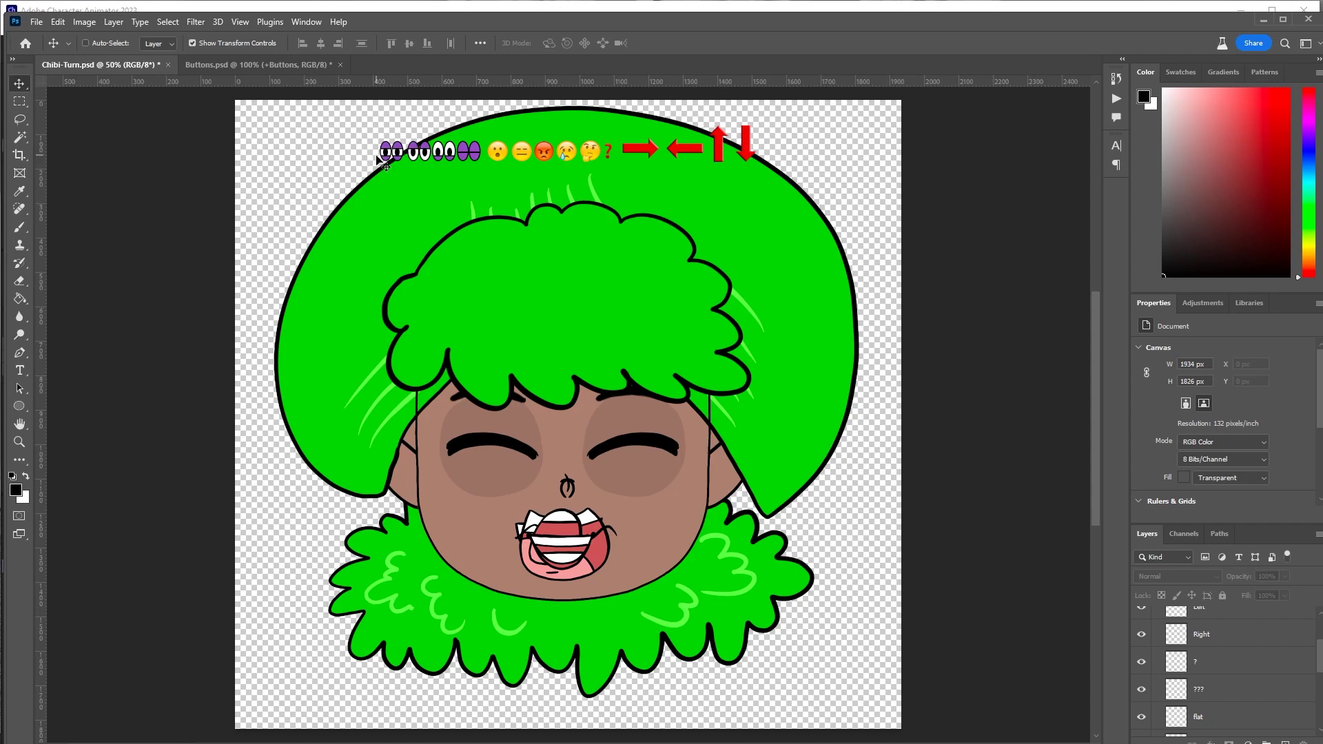
# Add a new layer above Down and draw a white oval eye with a thicker black outline
pyautogui.click(19, 406)
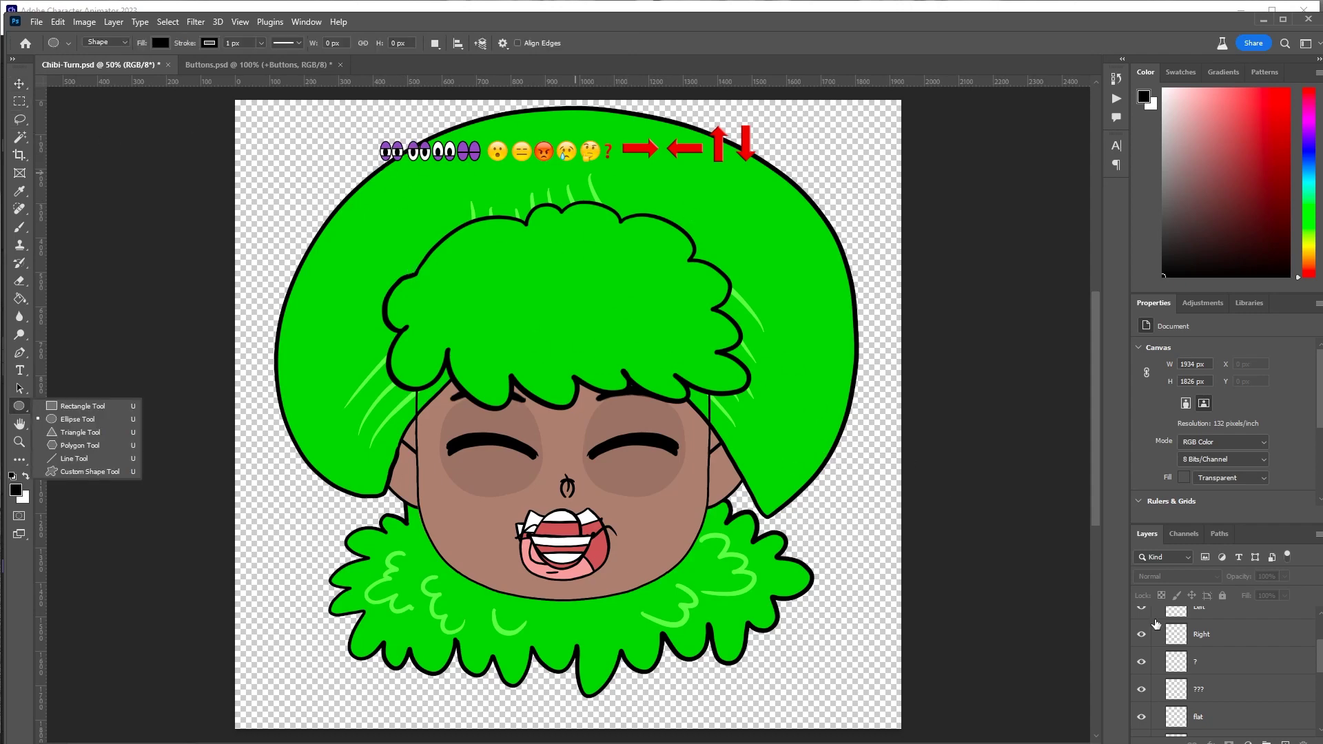
pyautogui.scroll(3, 1264, 653)
pyautogui.click(1253, 646)
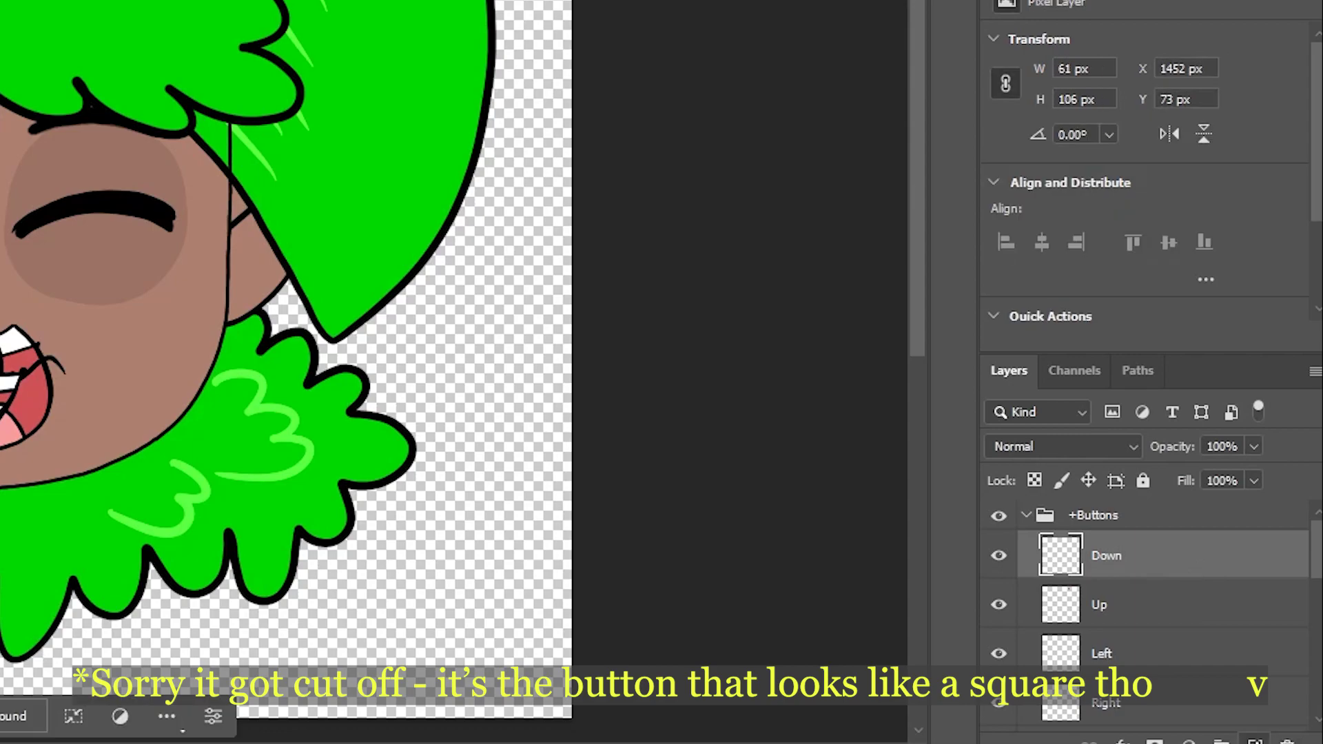
pyautogui.click(1254, 740)
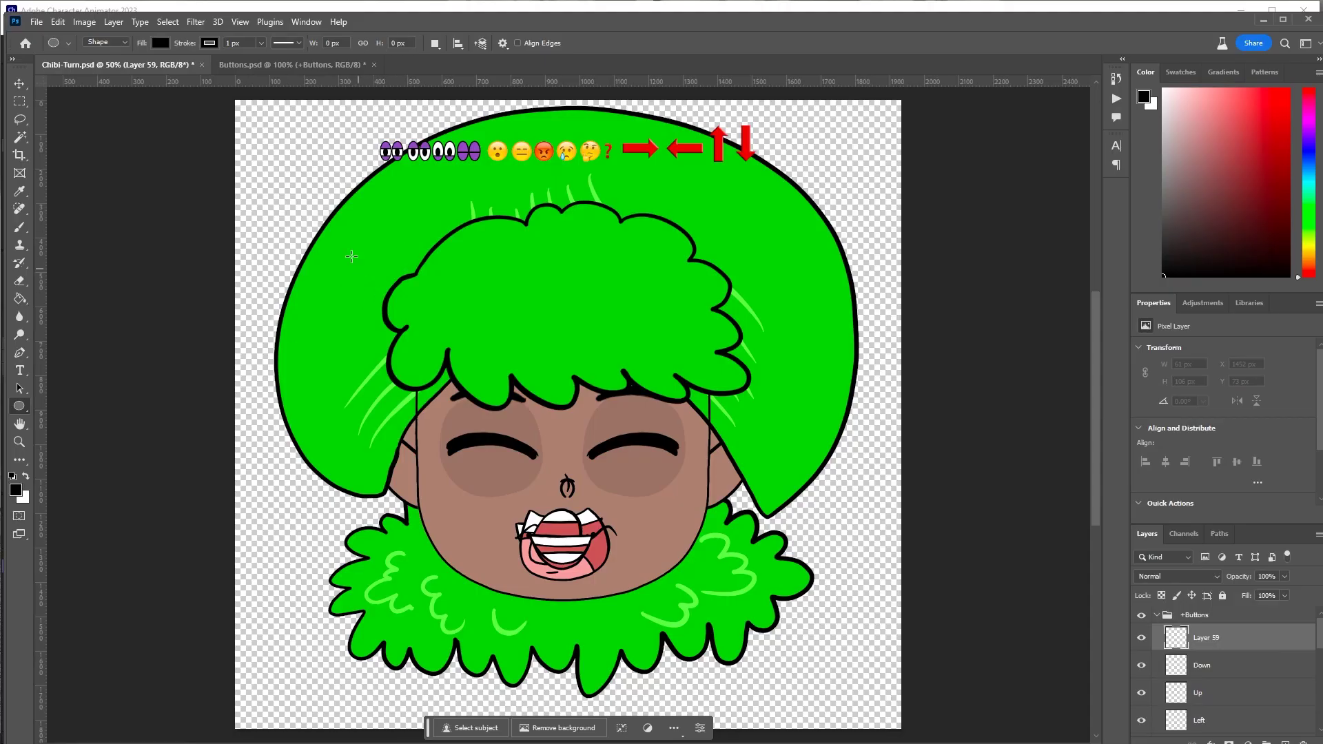
pyautogui.moveTo(351, 257); pyautogui.dragTo(383, 317)
pyautogui.click(160, 43)
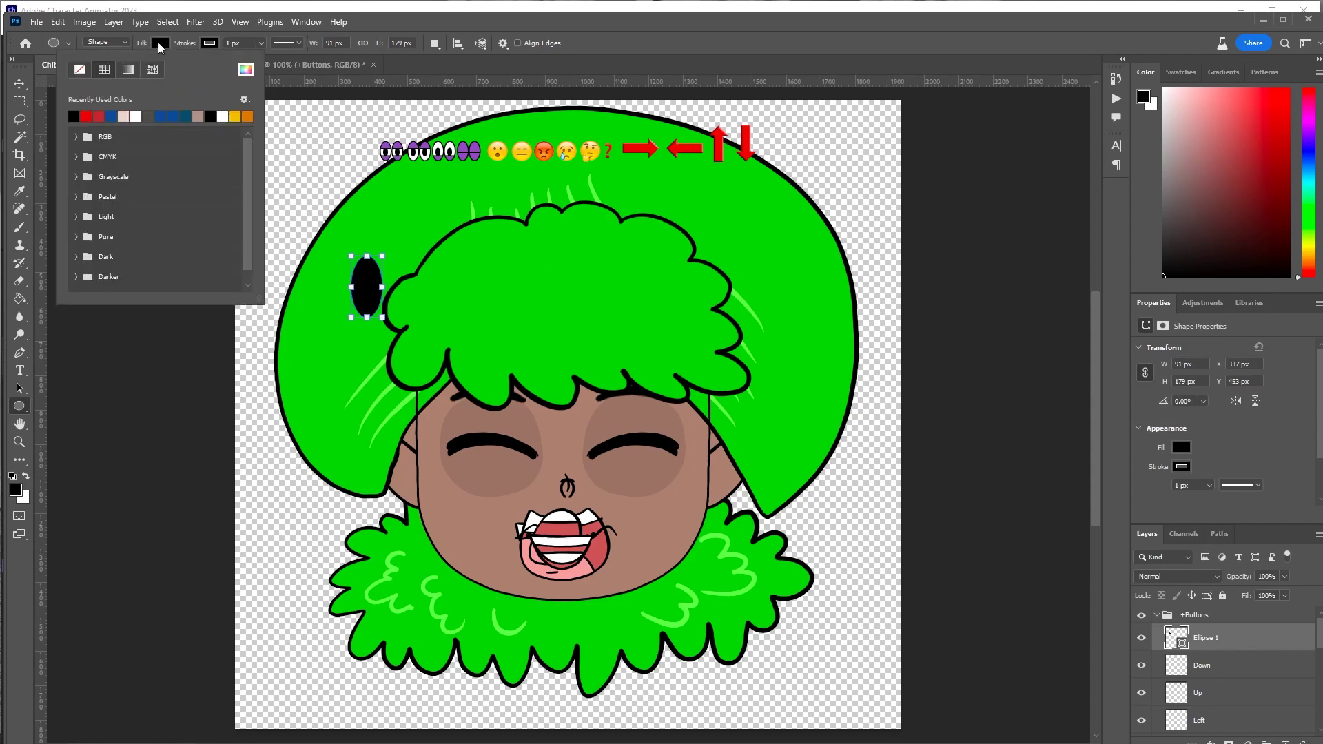
pyautogui.click(144, 116)
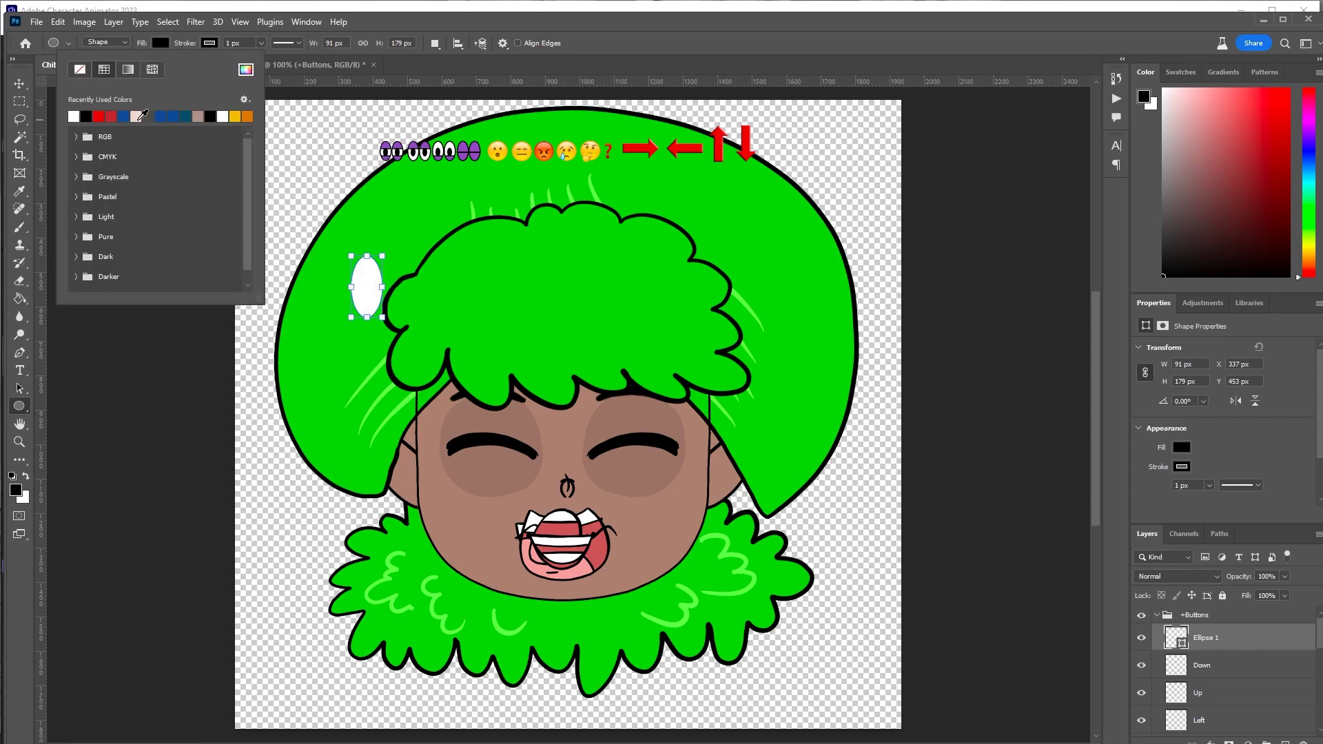
pyautogui.click(261, 43)
pyautogui.moveTo(250, 60); pyautogui.dragTo(266, 60)
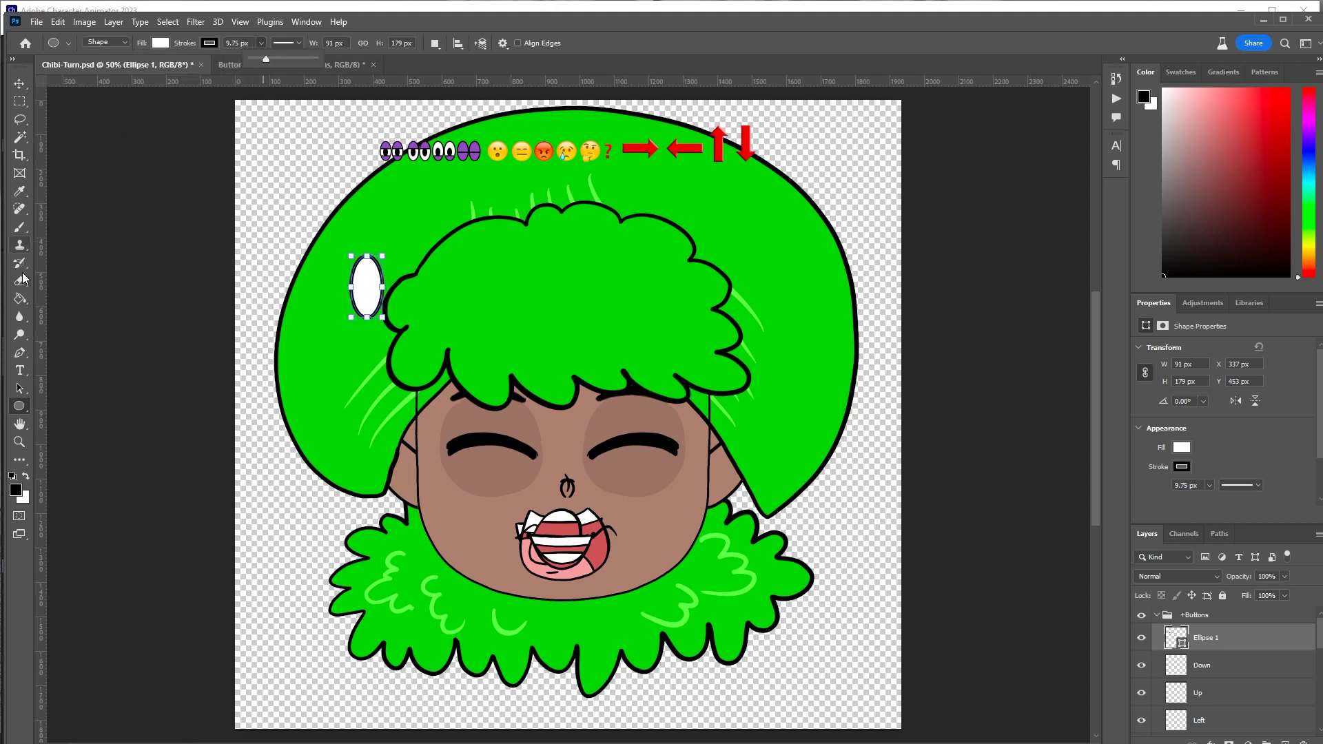
# Draw a small black pupil inside the eye and nudge it slightly up and left
pyautogui.moveTo(364, 281); pyautogui.dragTo(372, 298)
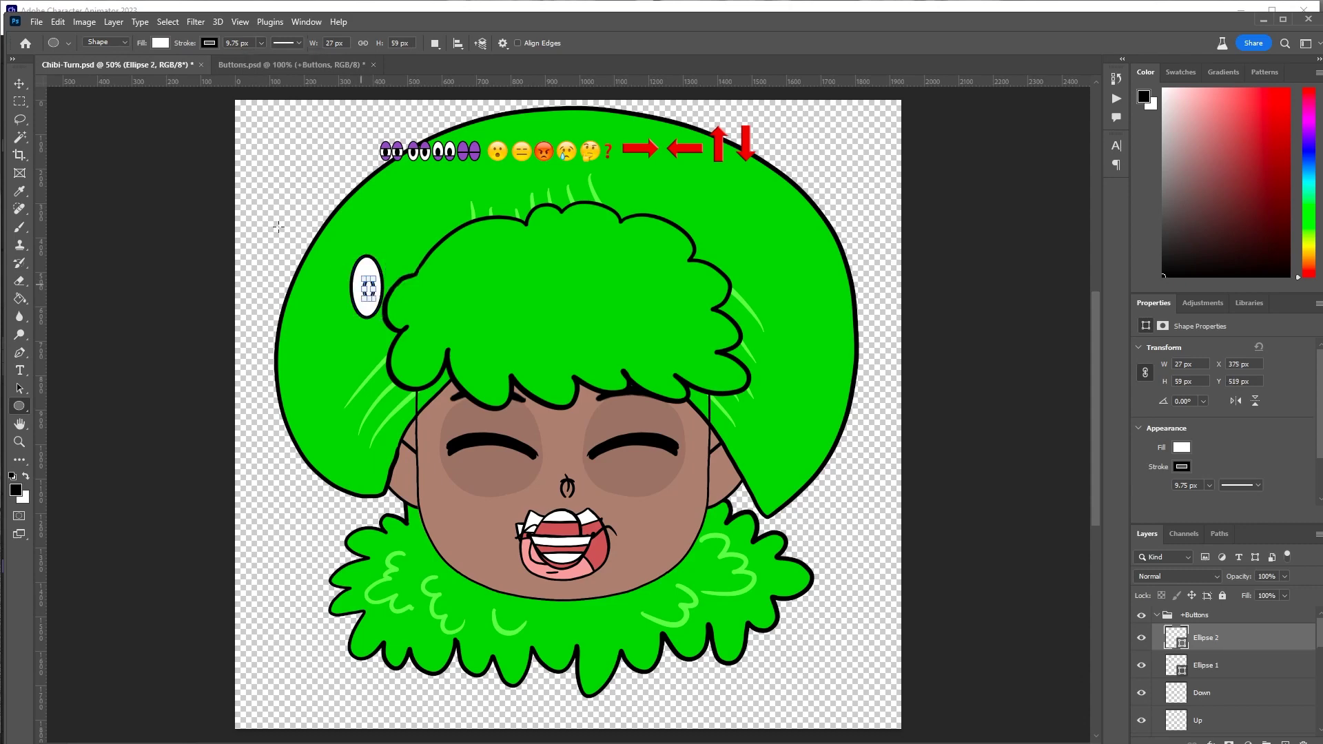
pyautogui.click(160, 44)
pyautogui.click(91, 115)
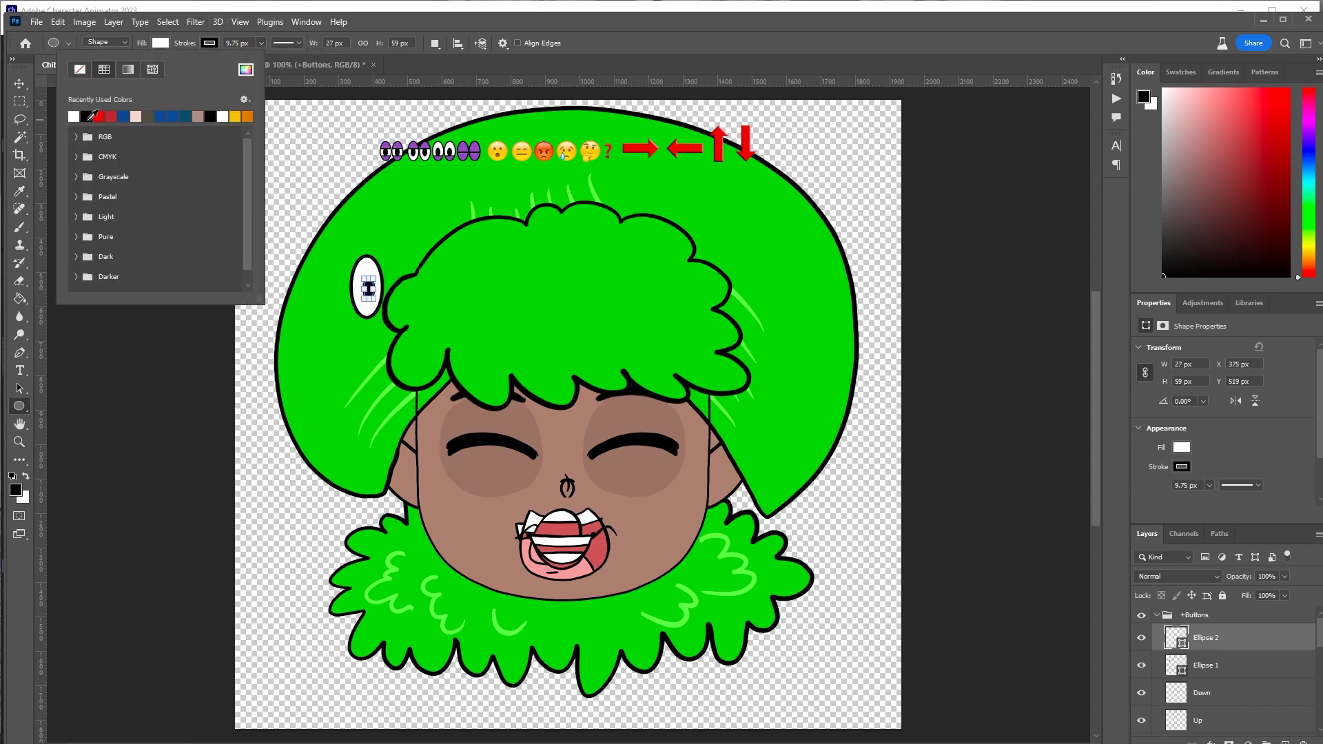
pyautogui.click(21, 85)
pyautogui.click(21, 84)
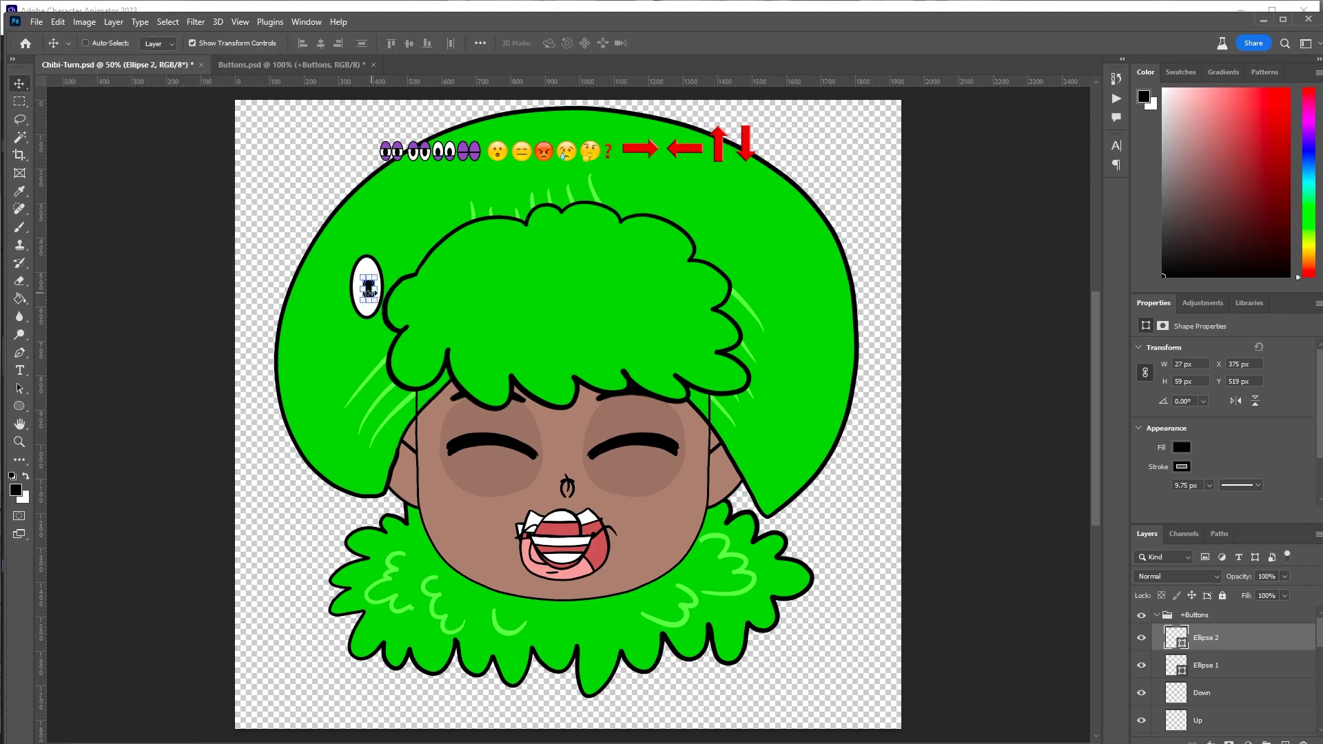
pyautogui.hotkey('ctrl', '+')
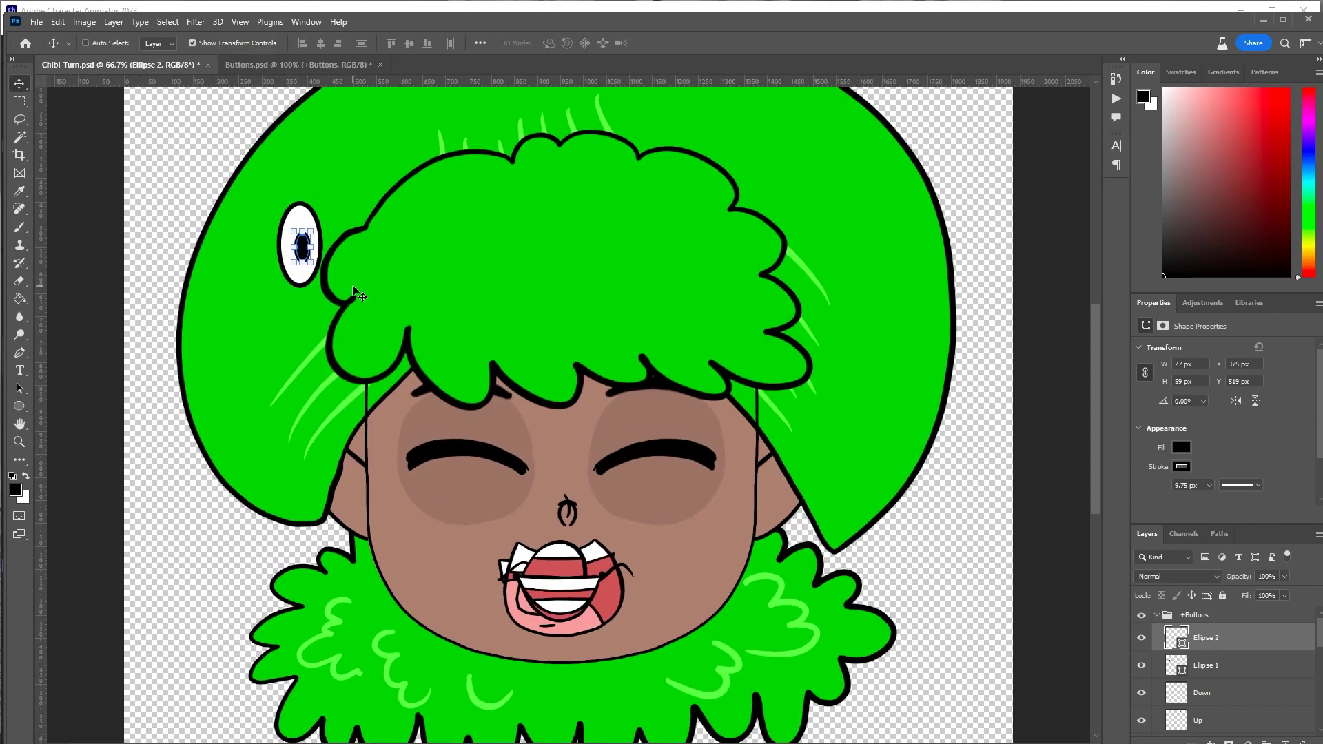
pyautogui.moveTo(303, 249)
pyautogui.mouseDown()
pyautogui.moveTo(331, 216)
pyautogui.moveTo(301, 247)
pyautogui.mouseUp()
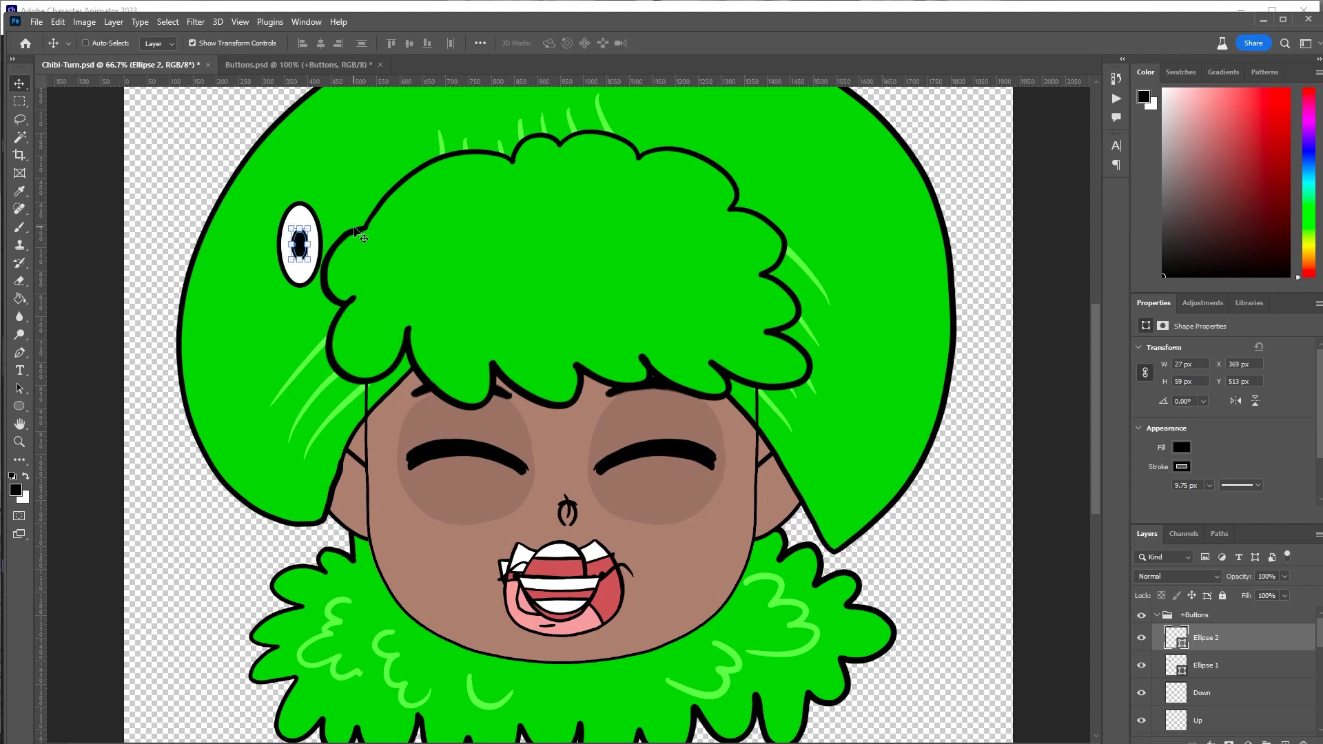
# On a new layer, lasso a star above the eye and fill it with yellow sampled from an emoji
pyautogui.scroll(5, 308, 229)
pyautogui.hotkey('ctrl', 'alt', 'shift', 'n')
pyautogui.press('l')
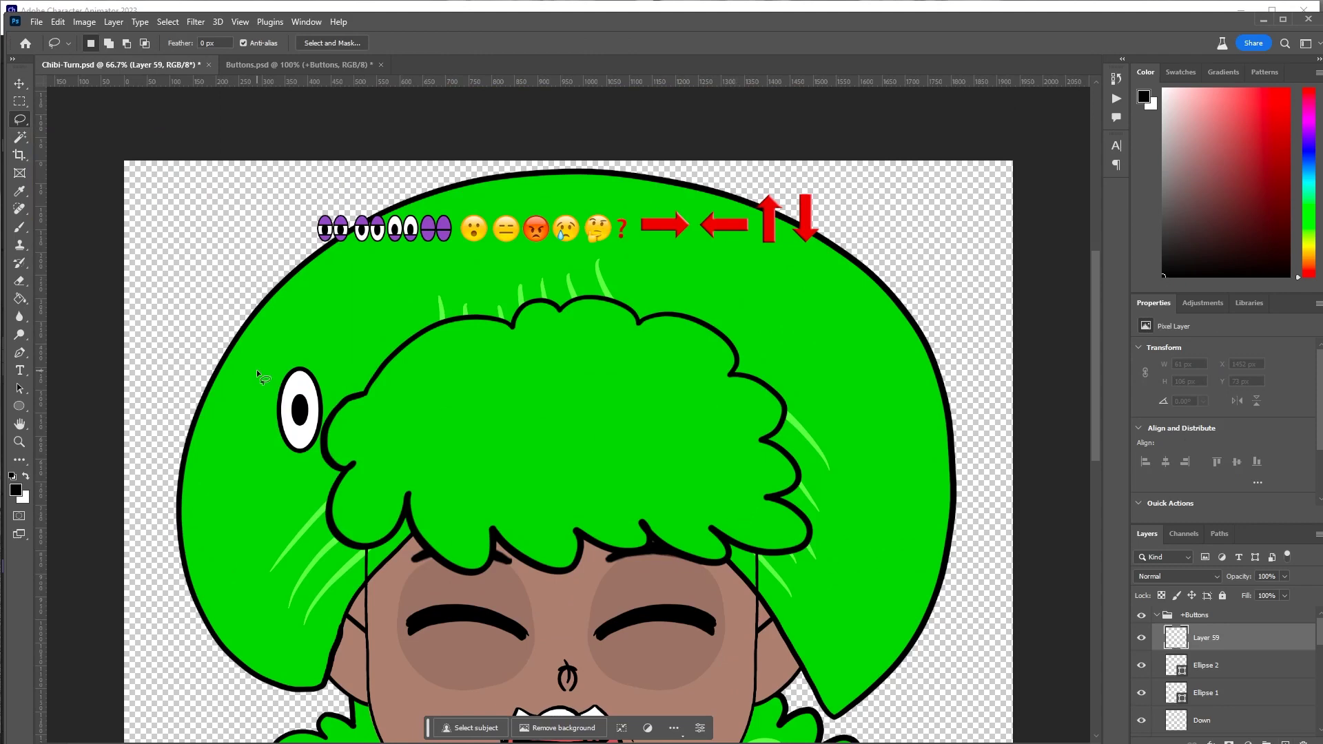
pyautogui.moveTo(263, 373)
pyautogui.mouseDown()
pyautogui.moveTo(286, 351)
pyautogui.moveTo(315, 370)
pyautogui.moveTo(294, 397)
pyautogui.moveTo(268, 375)
pyautogui.mouseUp()
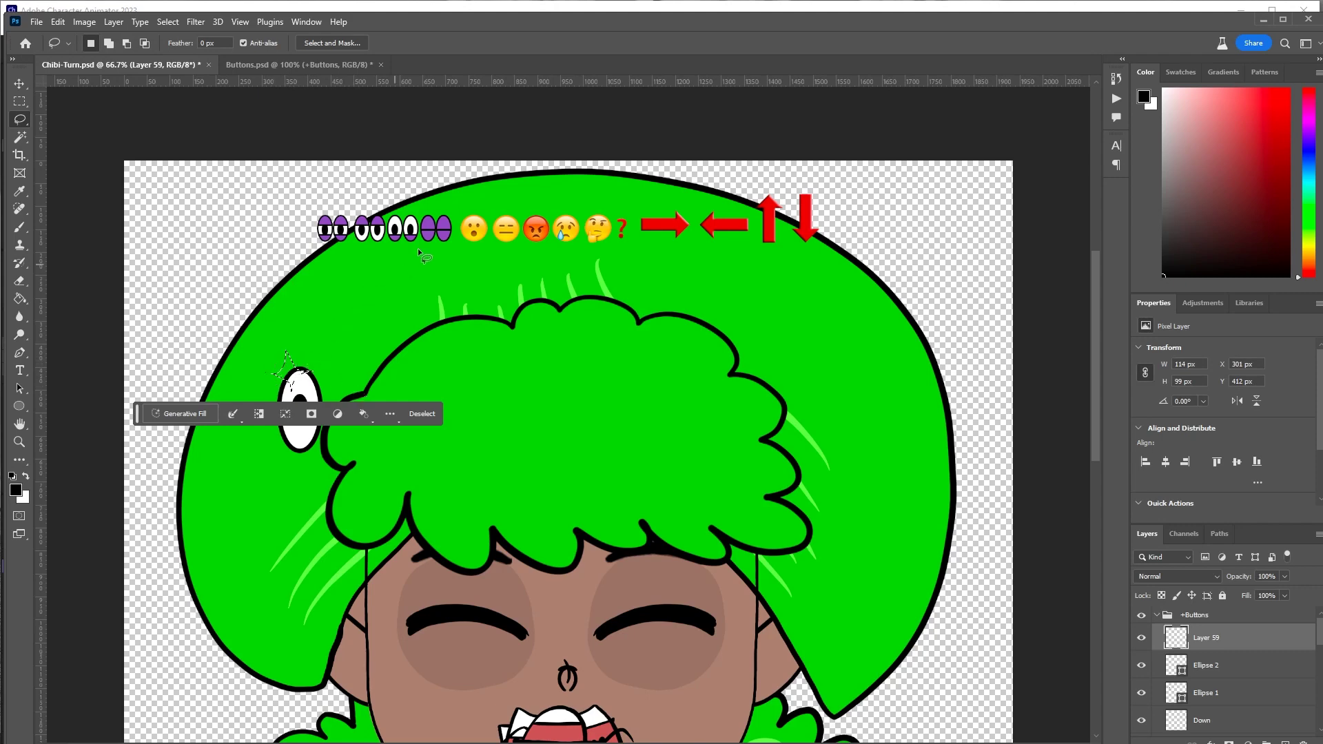
pyautogui.press('i')
pyautogui.click(475, 230)
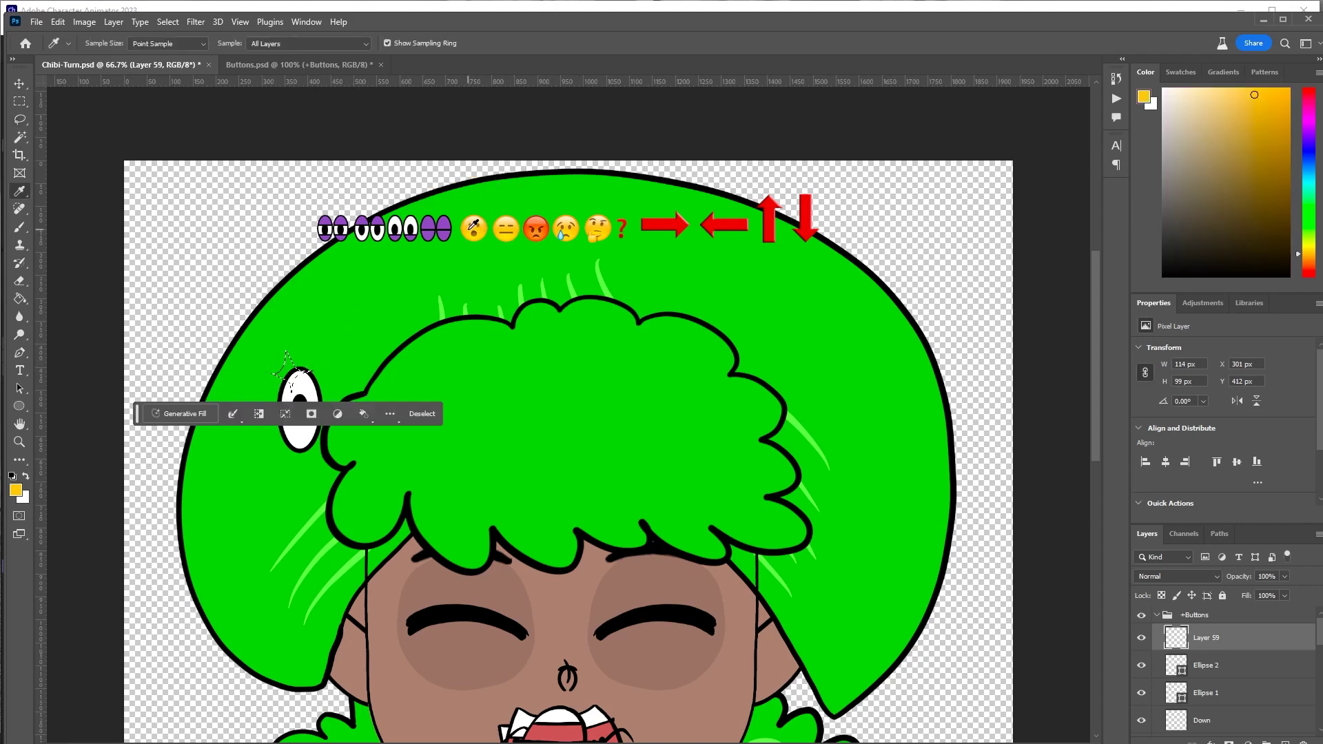
pyautogui.click(297, 373)
pyautogui.hotkey('ctrl', 'z')
pyautogui.press('g')
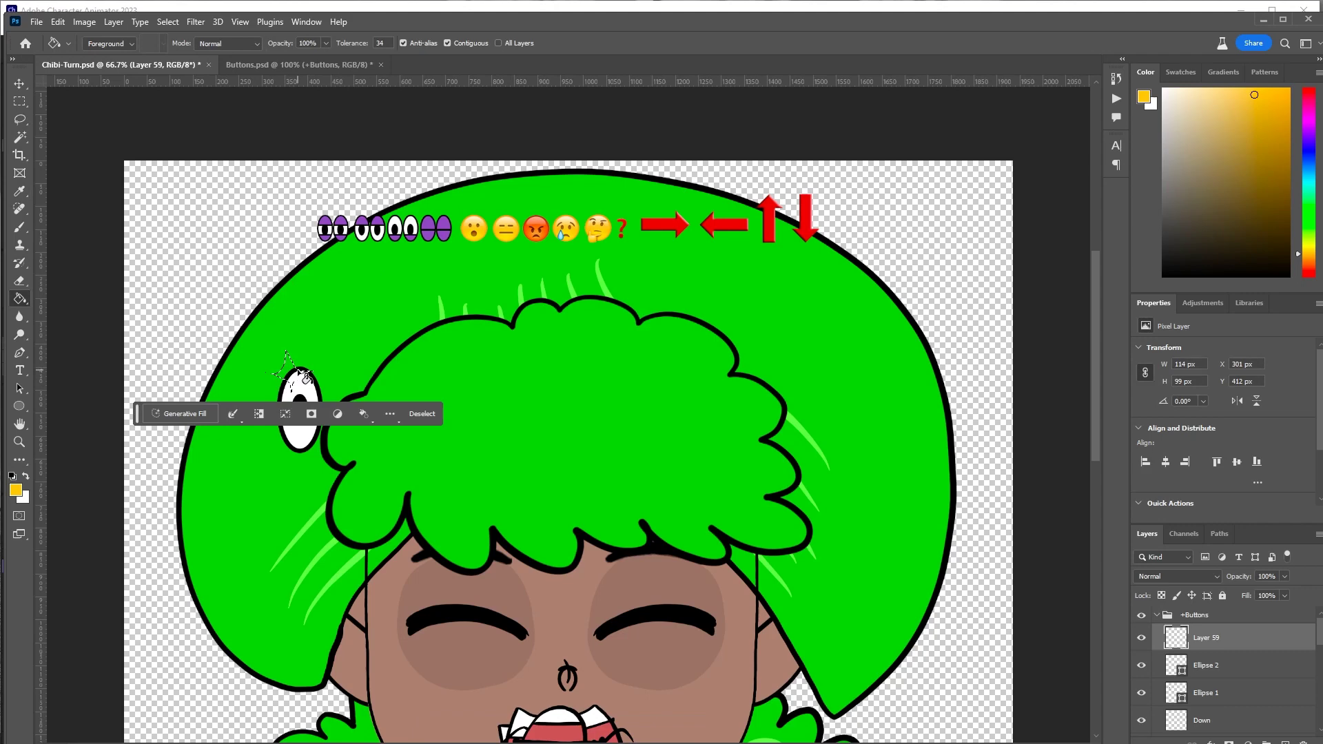
pyautogui.click(297, 372)
pyautogui.click(19, 101)
pyautogui.hotkey('ctrl', 'd')
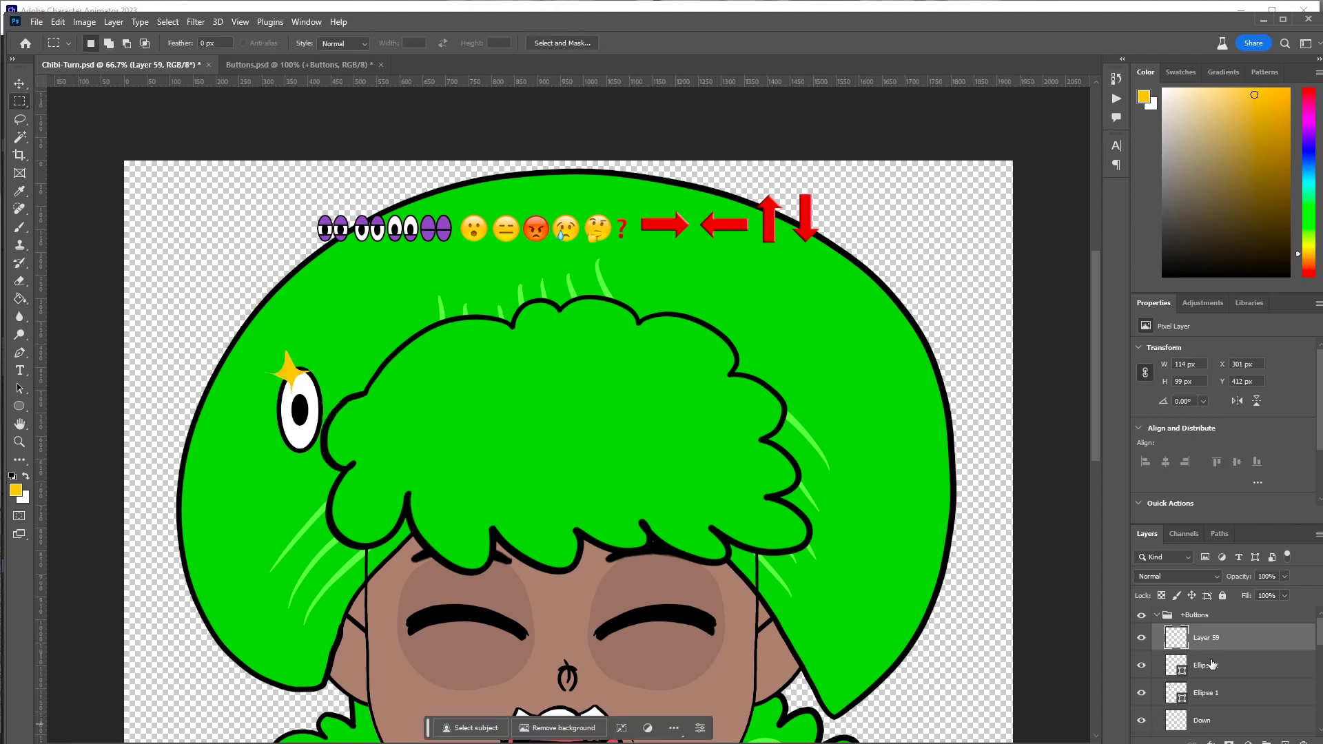
# Merge the star, pupil and eye, duplicate it, place the copy to the right, and merge both eyes
pyautogui.keyDown('shift'); pyautogui.click(1215, 691); pyautogui.keyUp('shift')
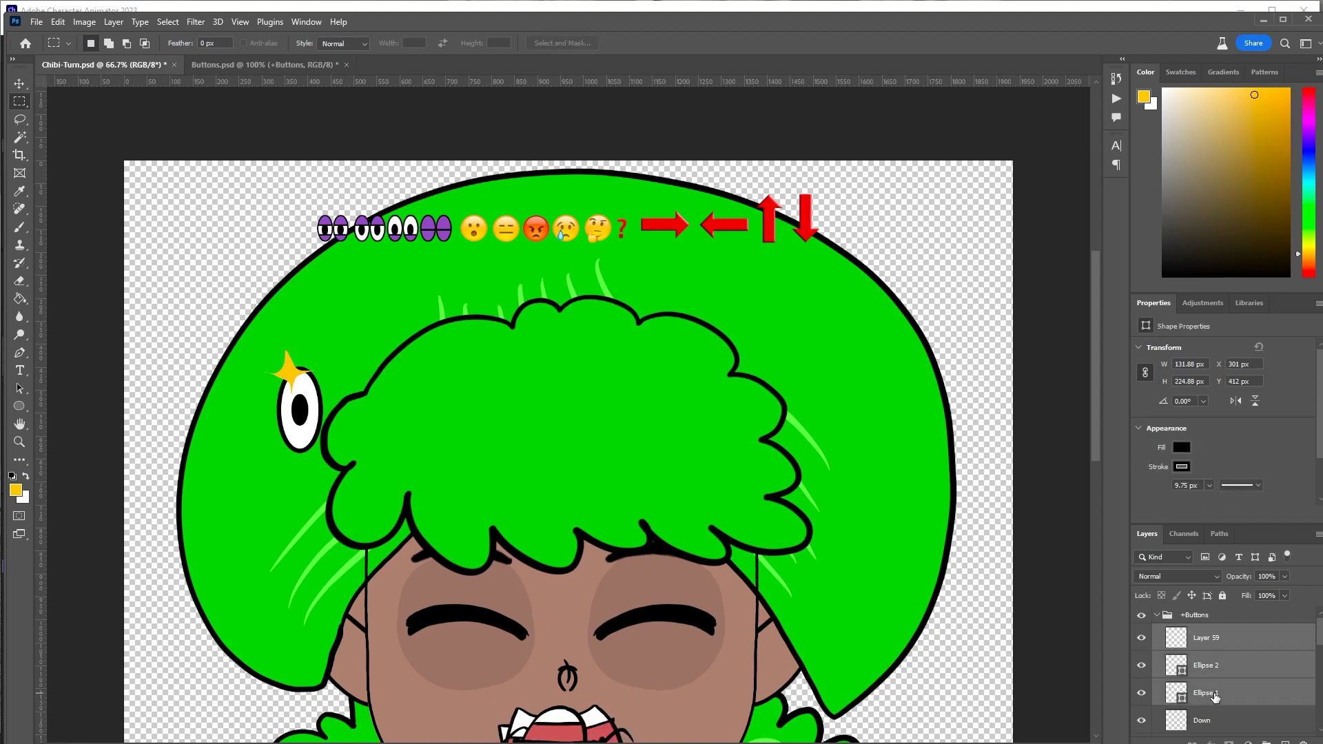
pyautogui.hotkey('ctrl', 'e')
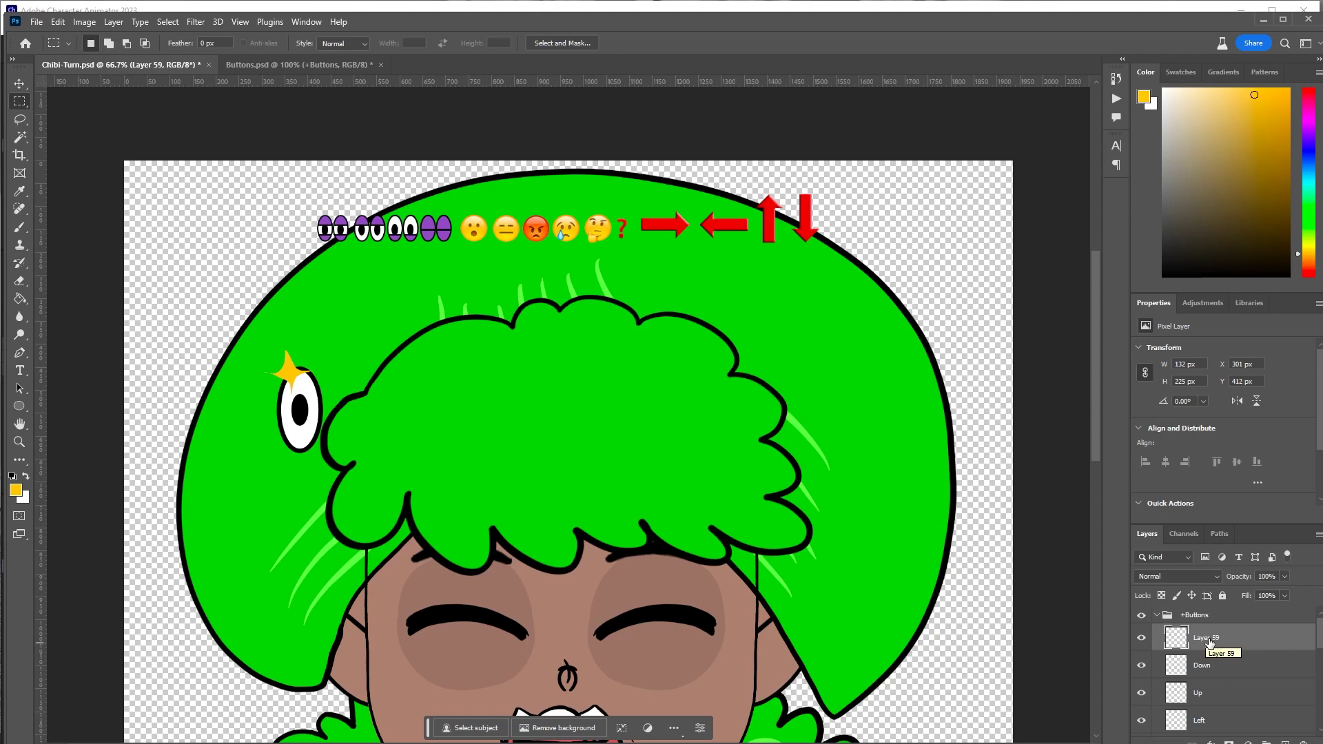
pyautogui.hotkey('ctrl', 'j')
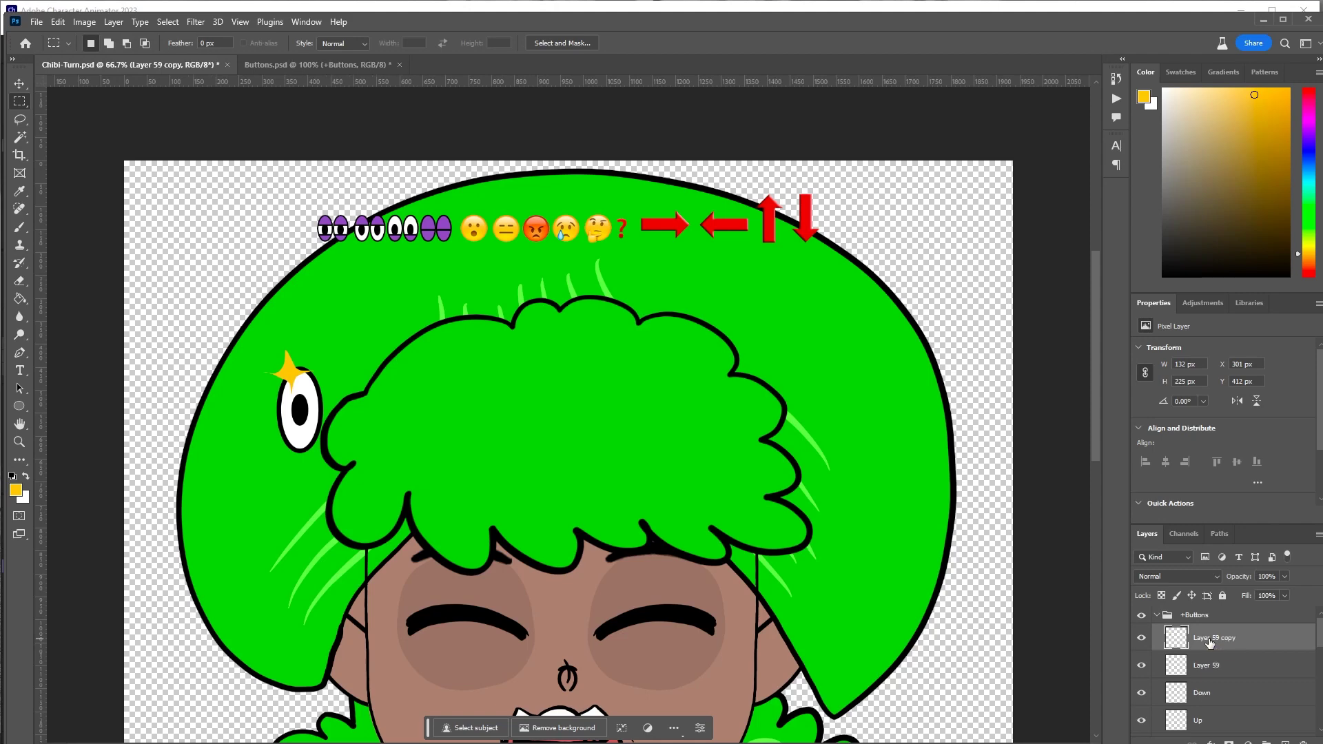
pyautogui.press('v')
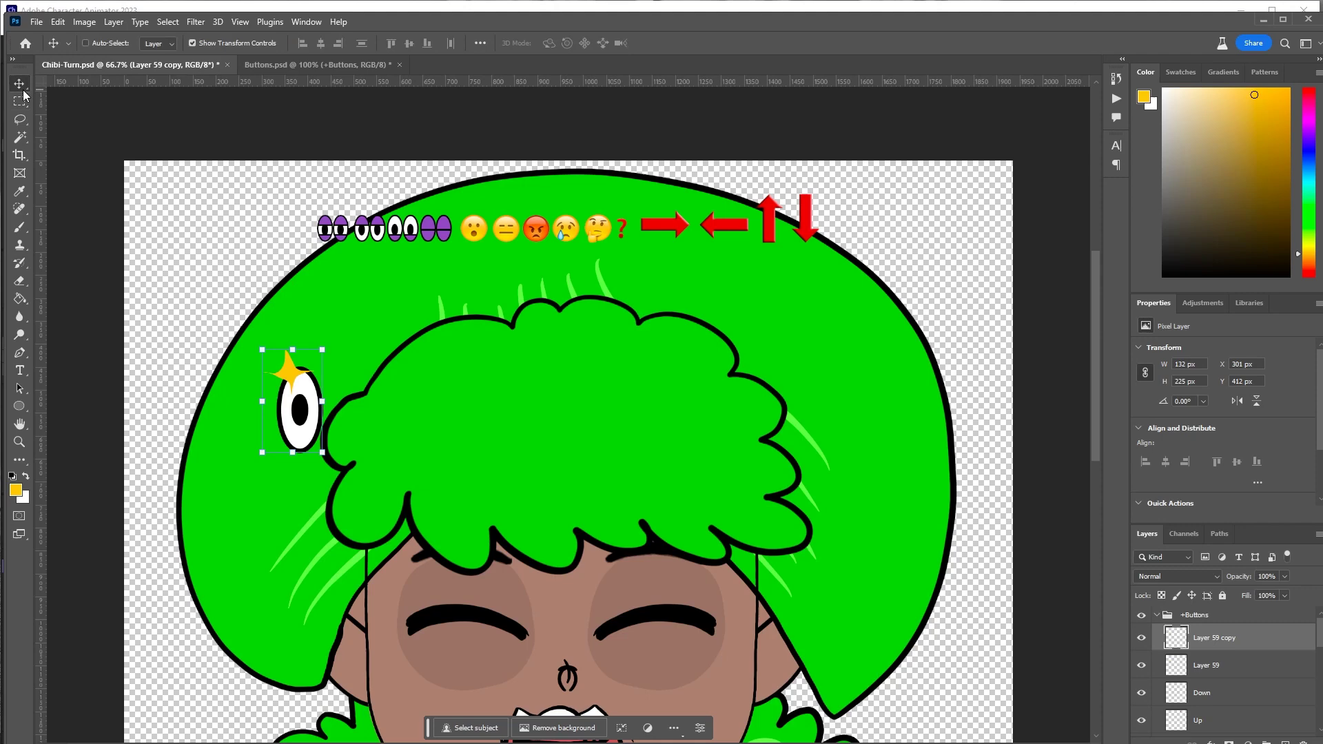
pyautogui.moveTo(297, 437); pyautogui.dragTo(360, 436)
pyautogui.keyDown('ctrl'); pyautogui.click(1217, 669); pyautogui.keyUp('ctrl')
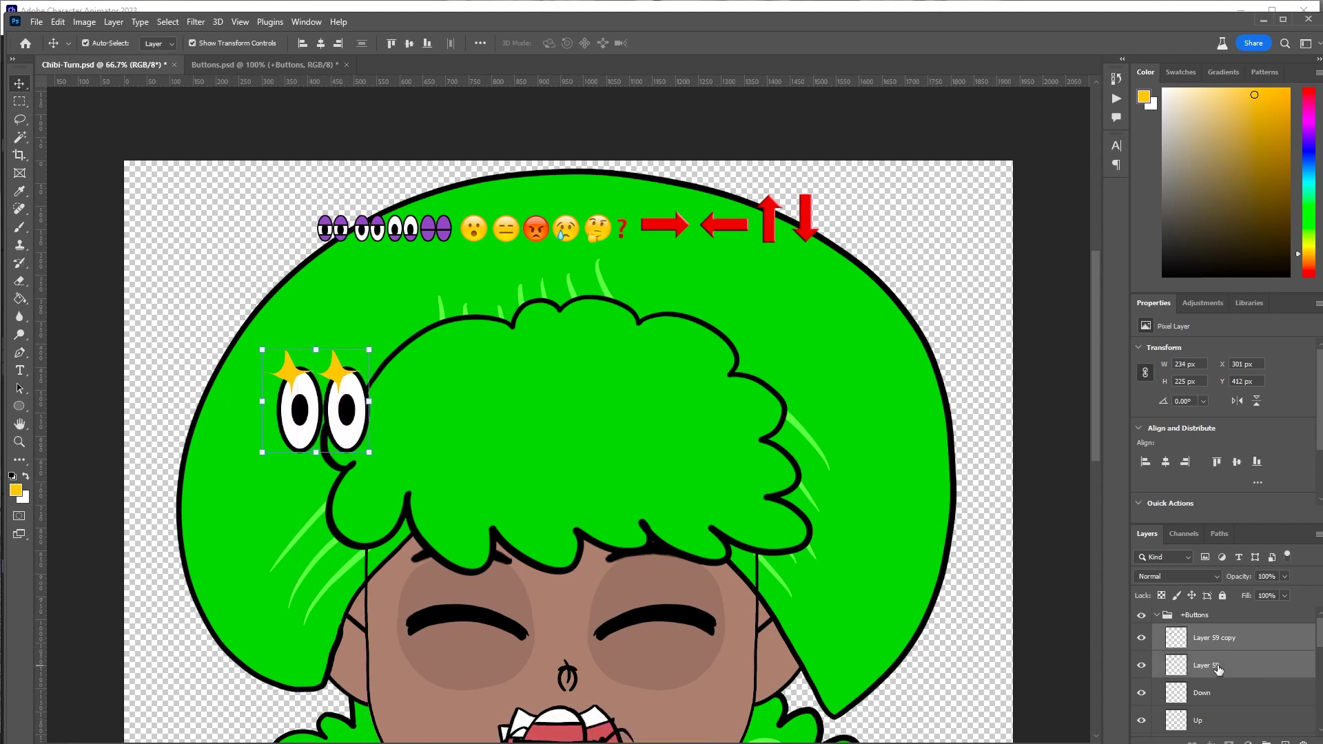
pyautogui.hotkey('ctrl', 'e')
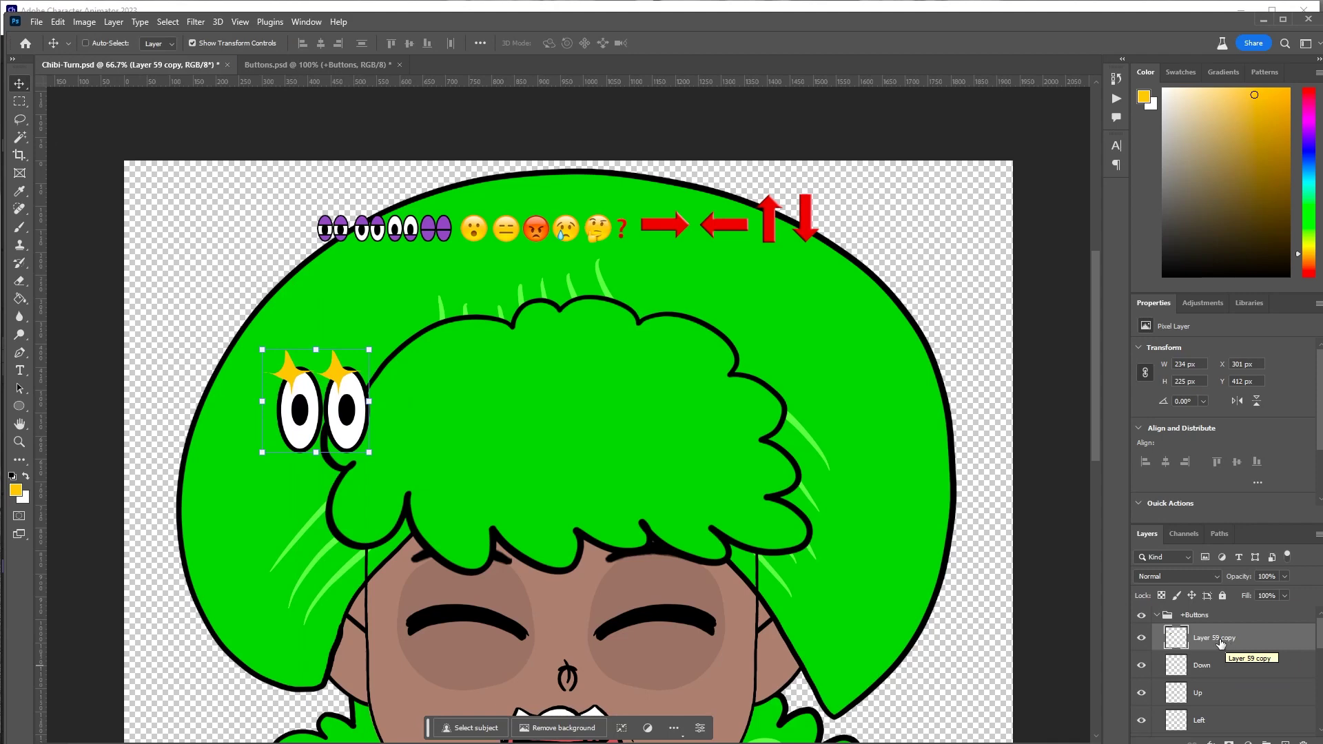
# Rename the merged eyes layer 'Twinkle' and scale it down to sit left of the emoji row
pyautogui.doubleClick(1219, 639)
pyautogui.write('Twinkle')
pyautogui.click(158, 172)
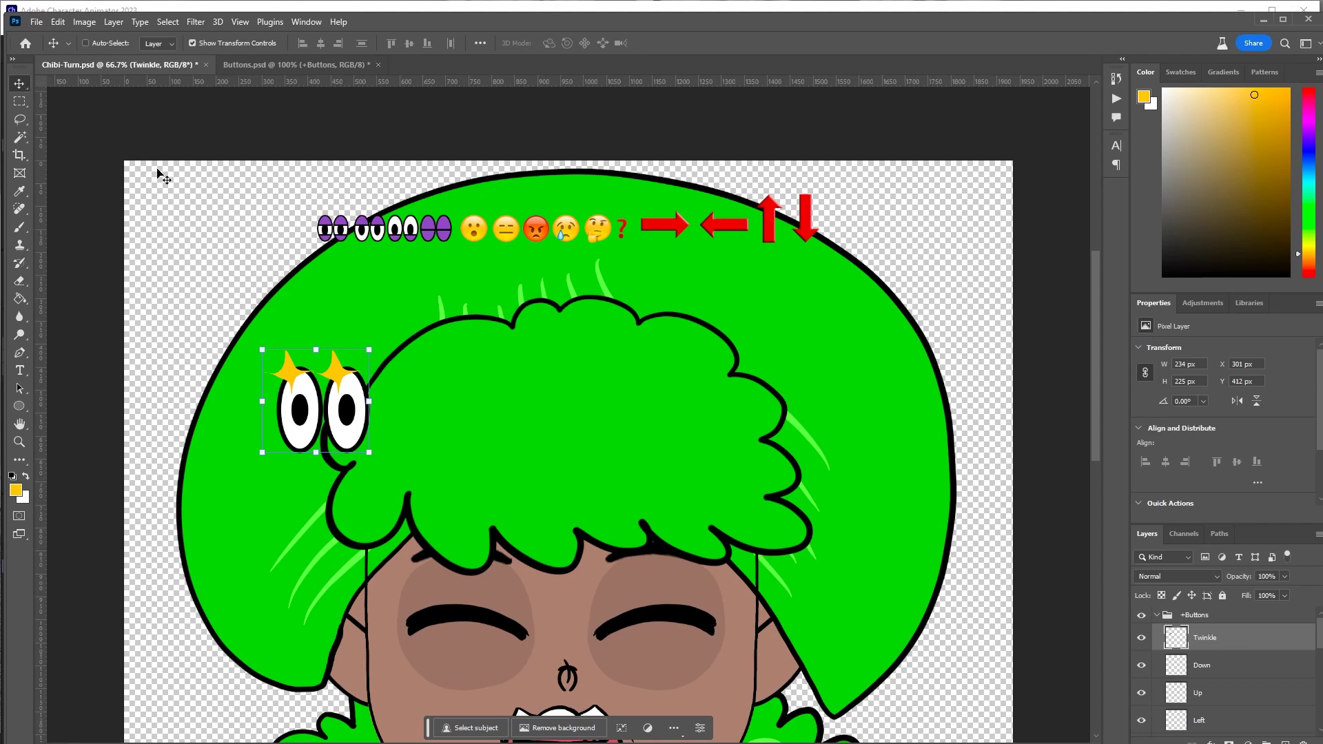
pyautogui.moveTo(367, 452); pyautogui.dragTo(301, 234)
# Commit the Twinkle resize, hide the +Buttons group, save Chibi-Turn.psd, and return to Character Animator
pyautogui.click(1157, 615)
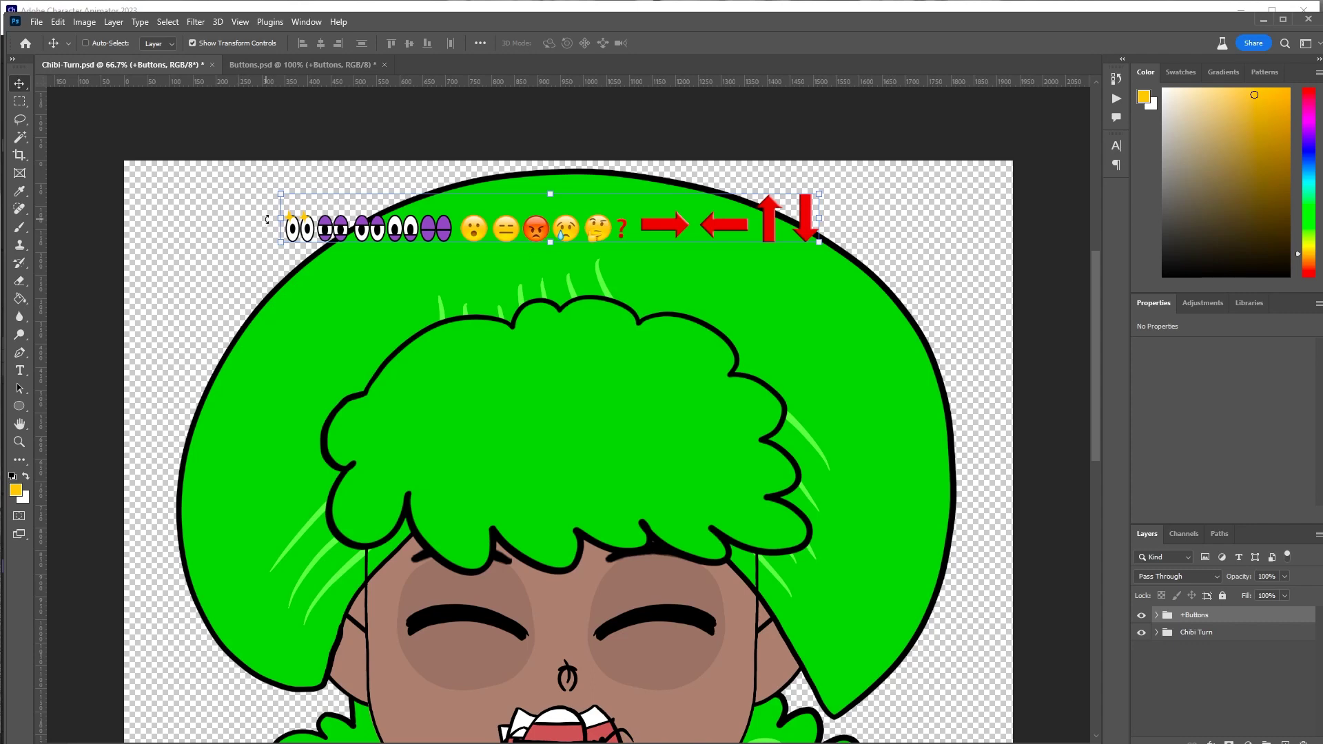
pyautogui.click(1143, 615)
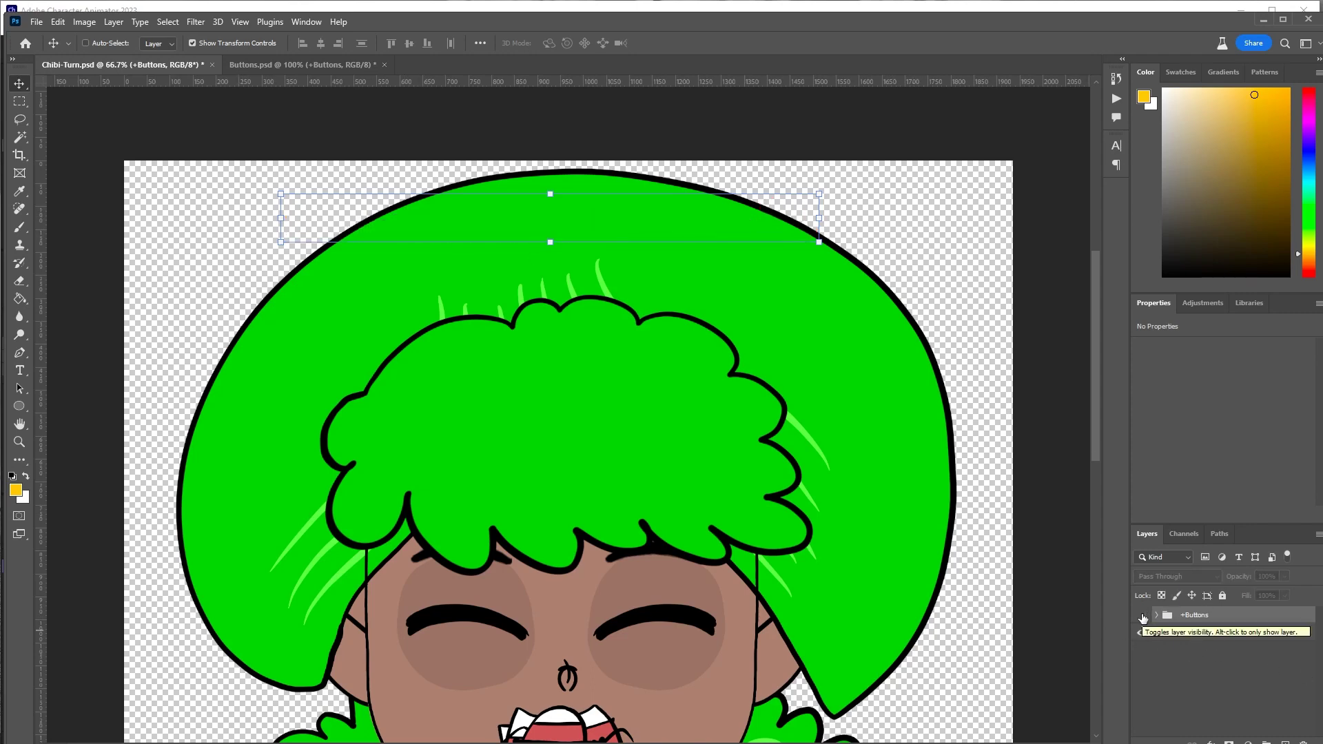
pyautogui.click(37, 22)
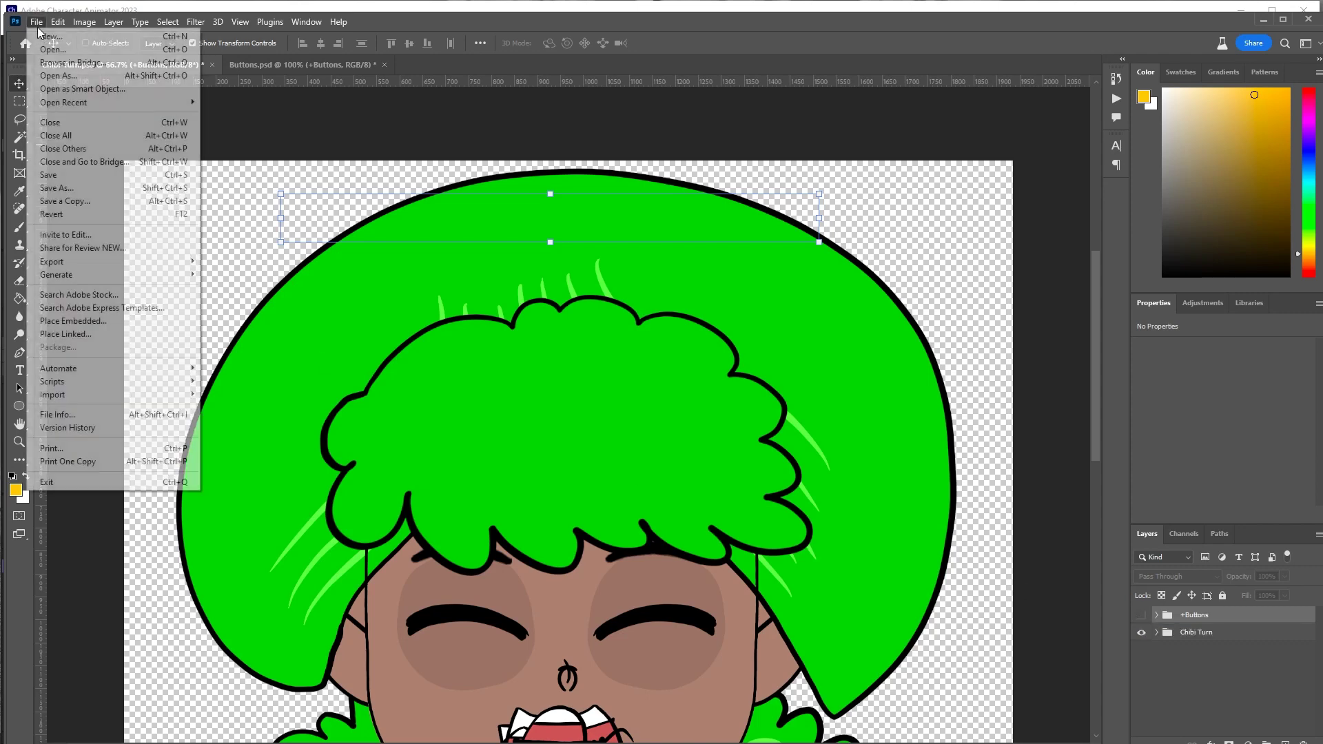
pyautogui.click(71, 178)
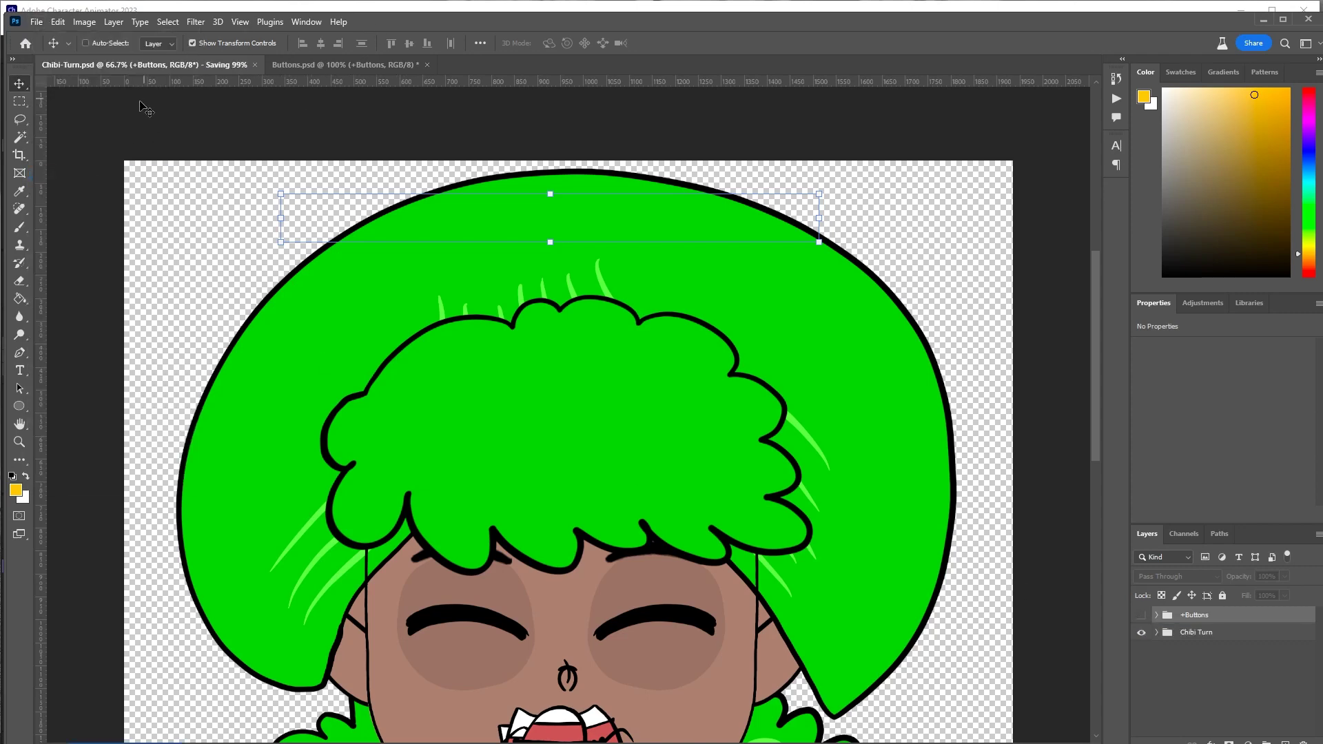
pyautogui.hotkey('alt', 'Tab')
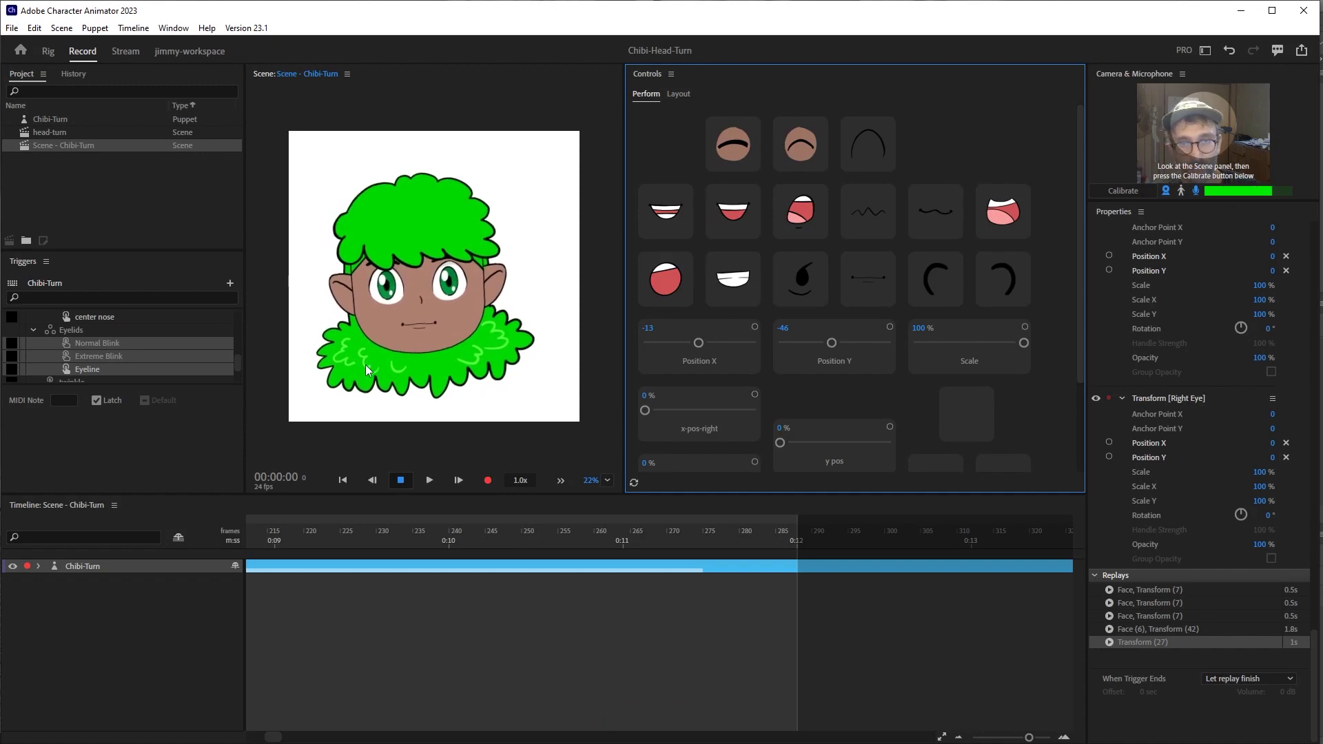
# In Rig mode, expand the puppet's Buttons group to reveal the new Twinkle layer
pyautogui.click(50, 52)
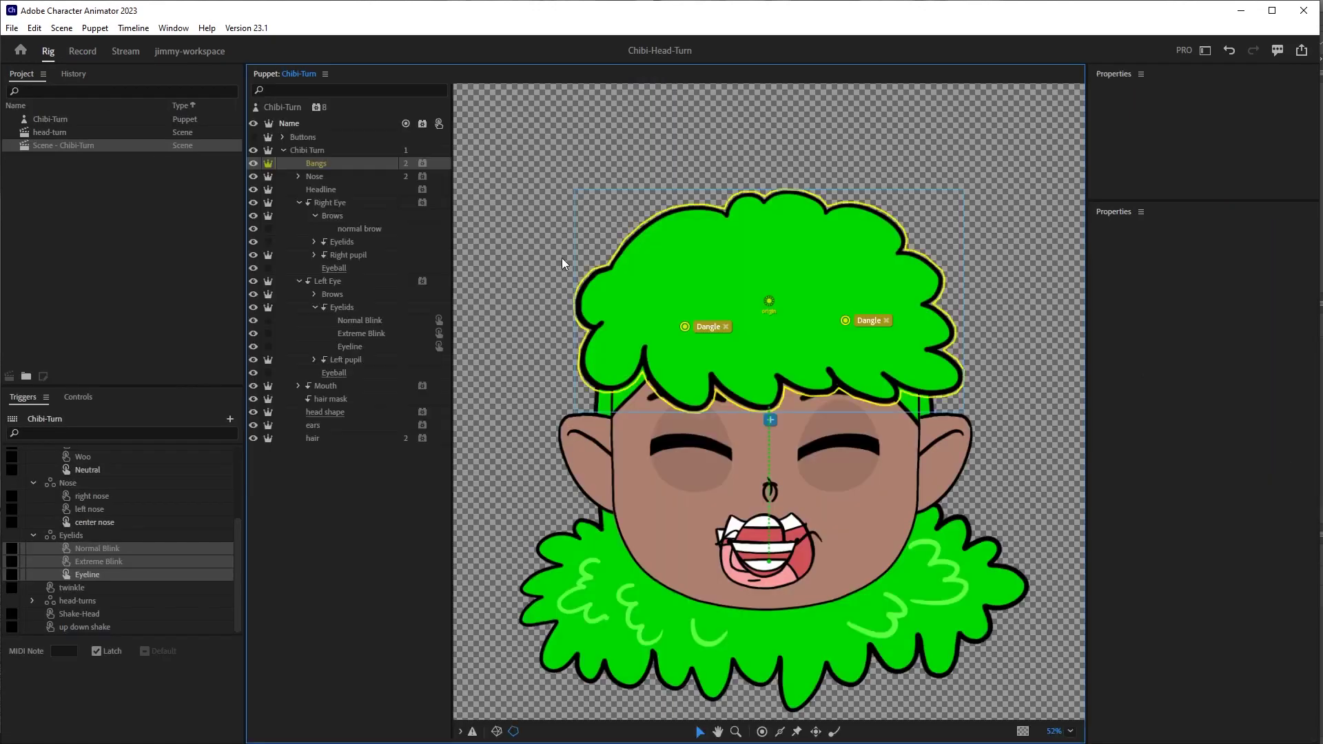
pyautogui.click(303, 140)
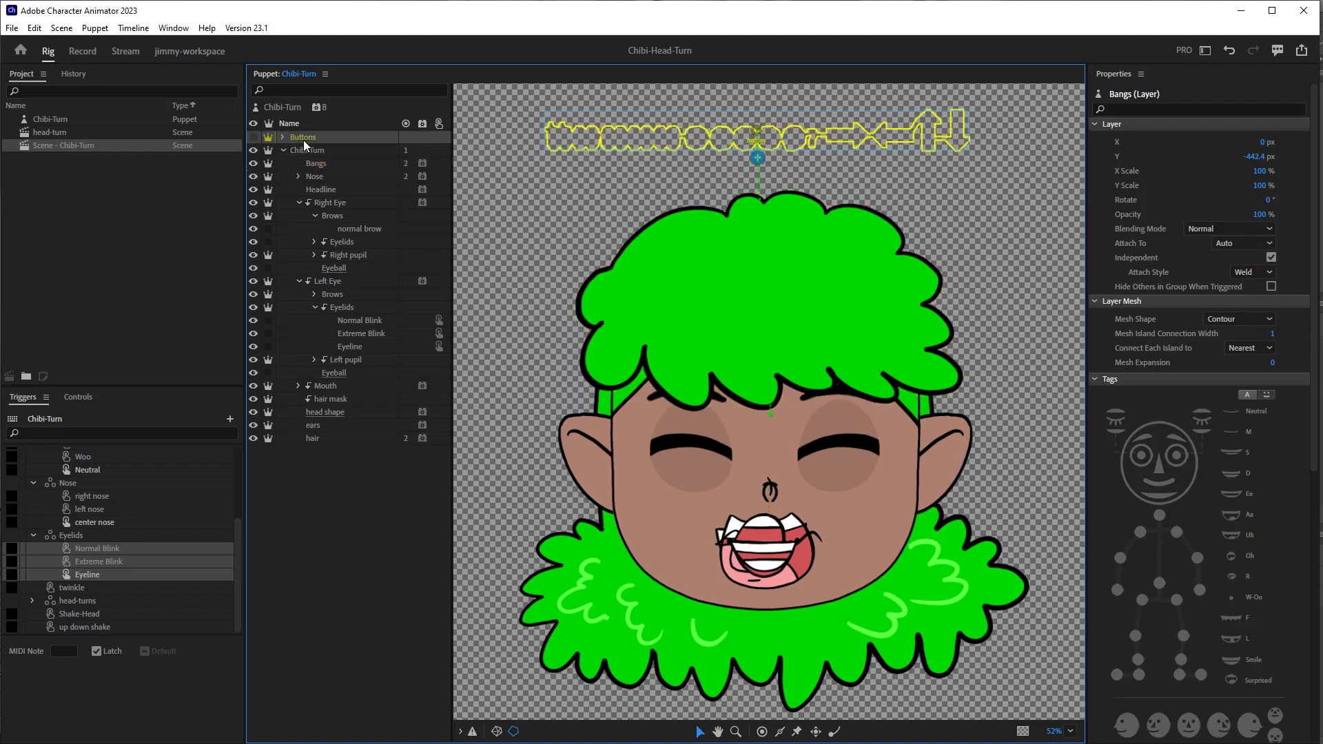
pyautogui.click(282, 137)
pyautogui.scroll(1, 239, 552)
pyautogui.scroll(-1, 239, 552)
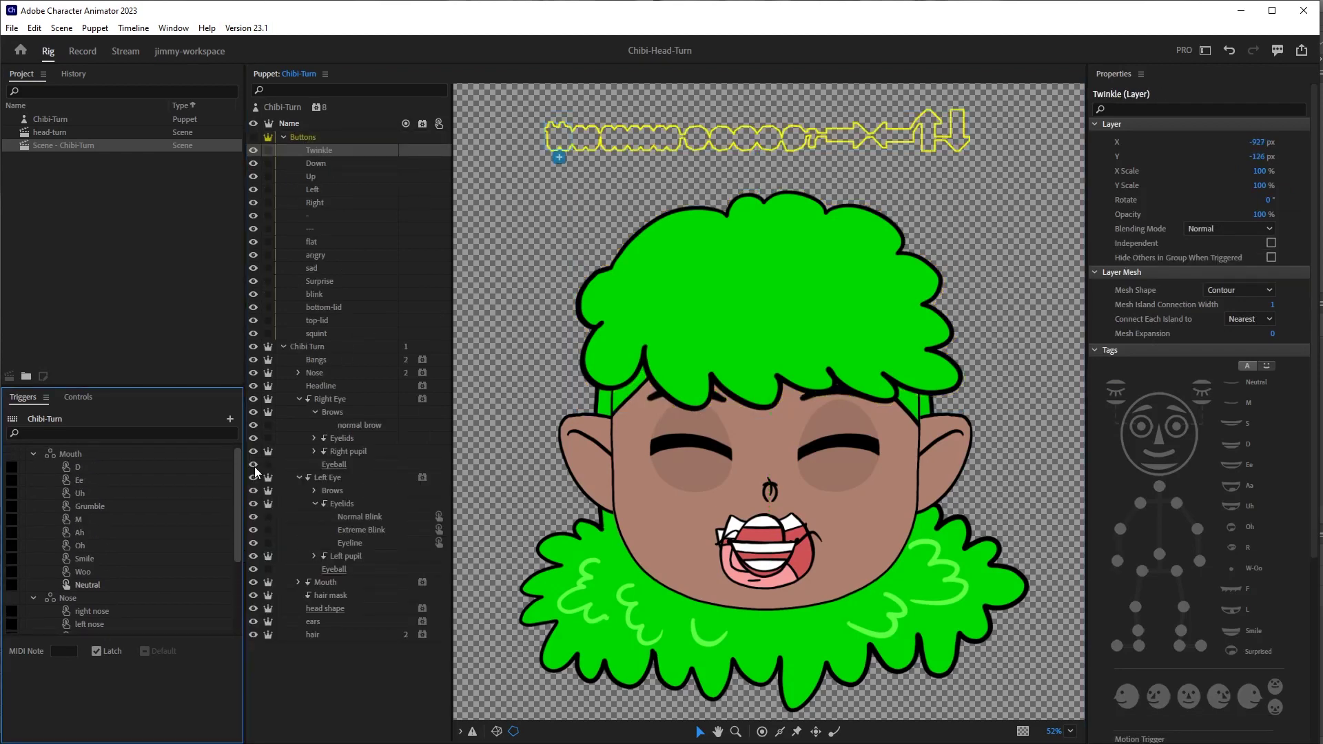
# Show the Controls panel, check the twinkle trigger and its button in Record, then go back to Rig
pyautogui.click(78, 397)
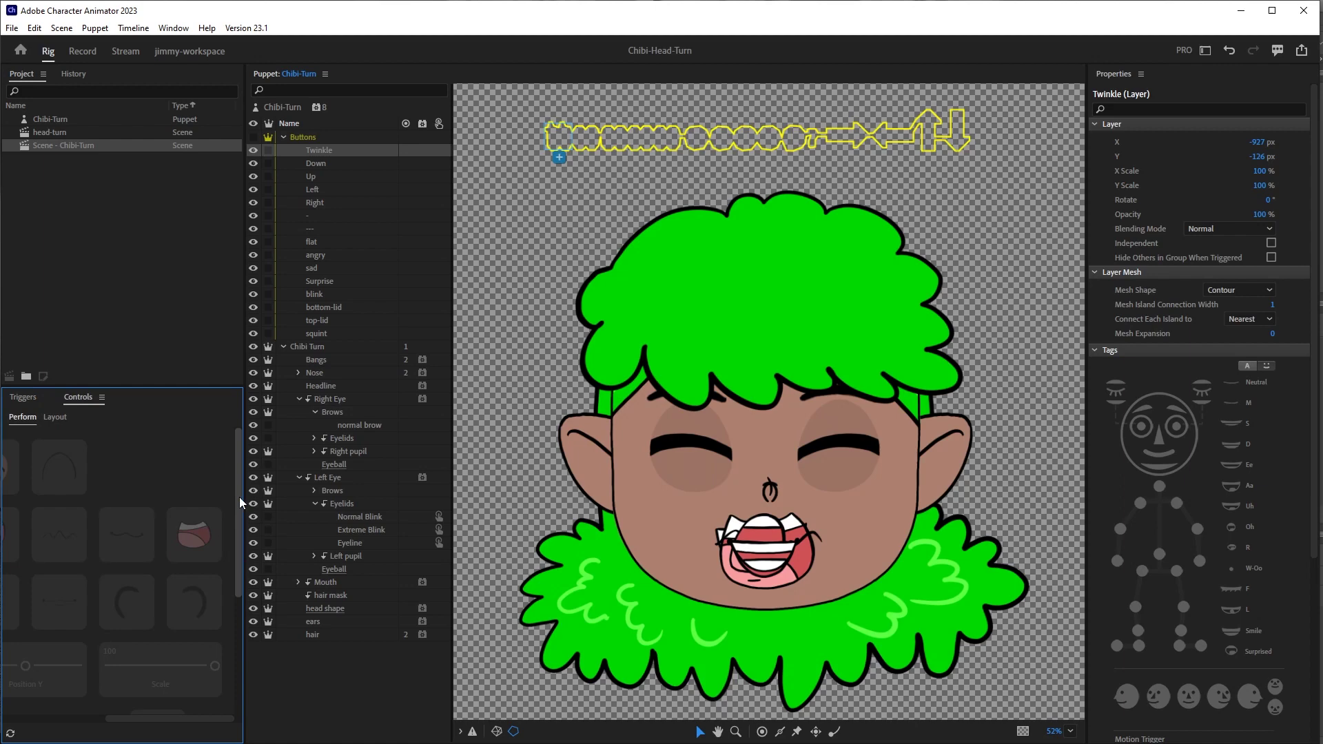
pyautogui.hotkey('alt', 'shift', '2')
pyautogui.click(81, 338)
pyautogui.scroll(1, 81, 337)
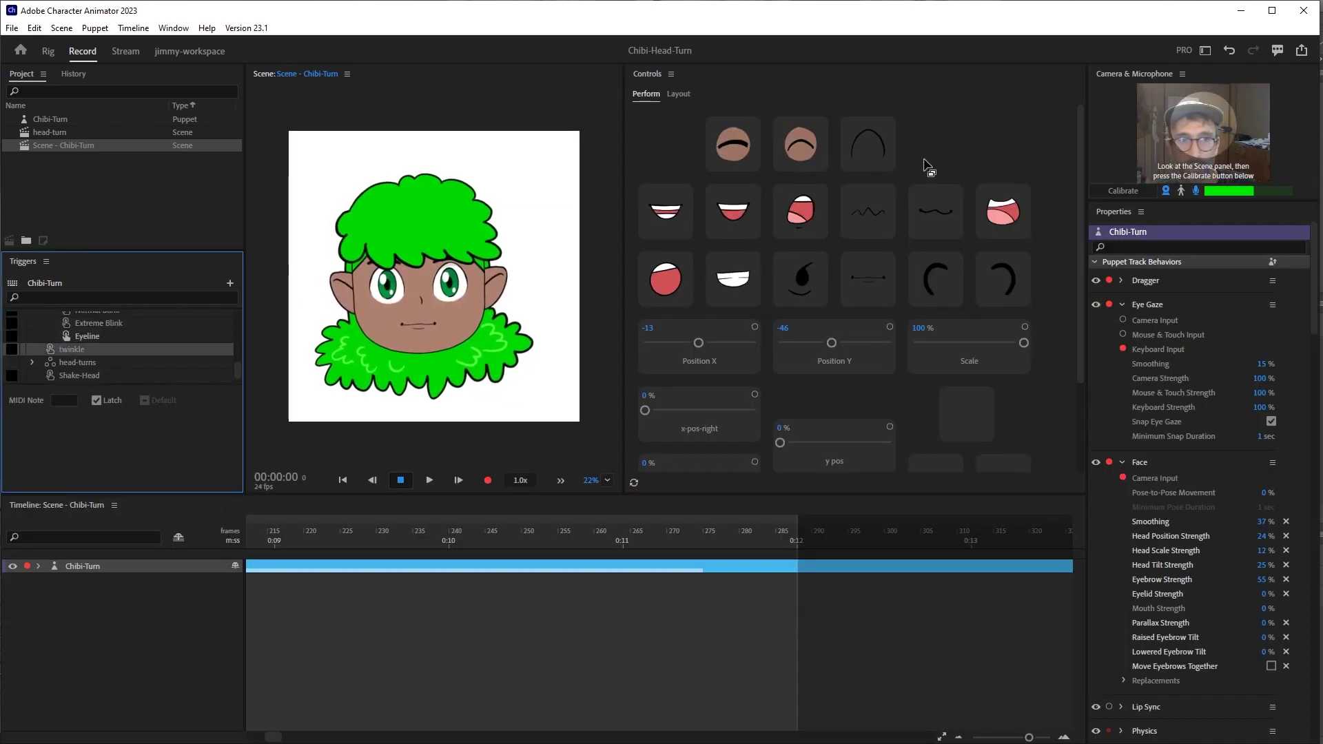
pyautogui.click(937, 147)
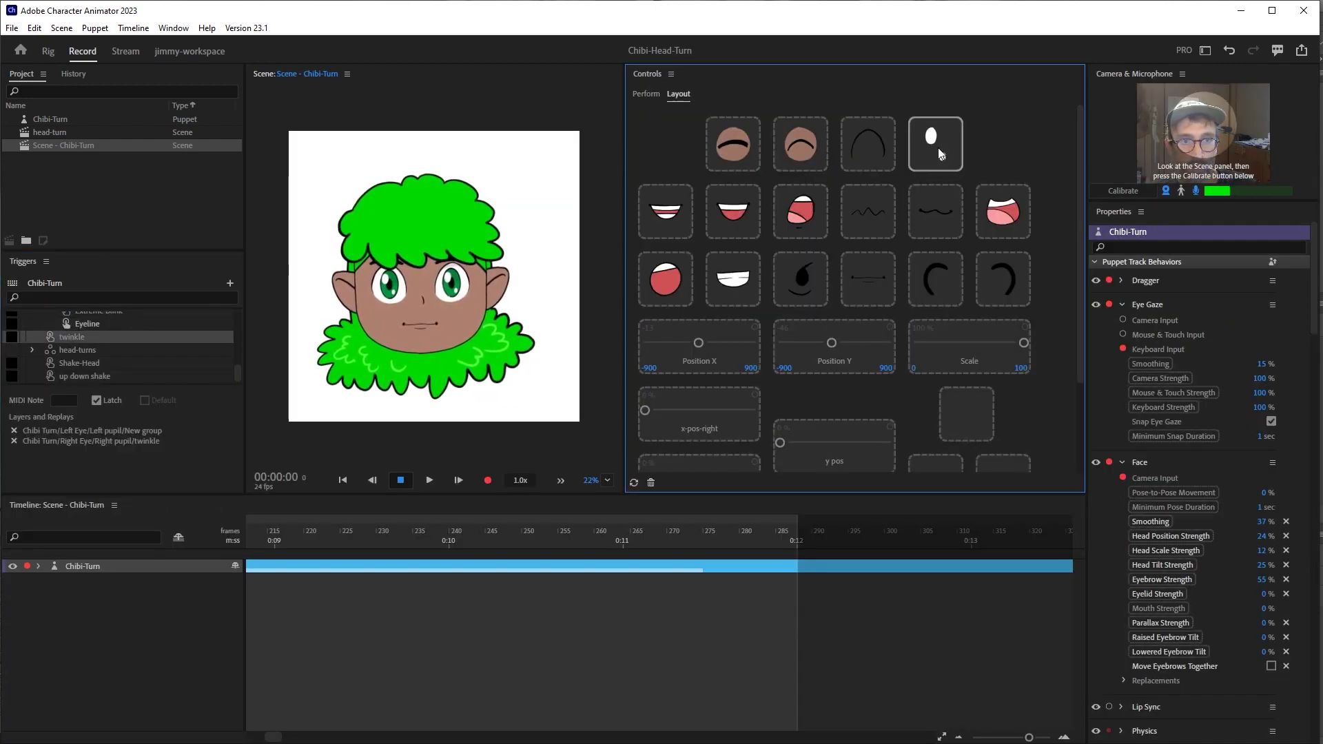
pyautogui.click(48, 52)
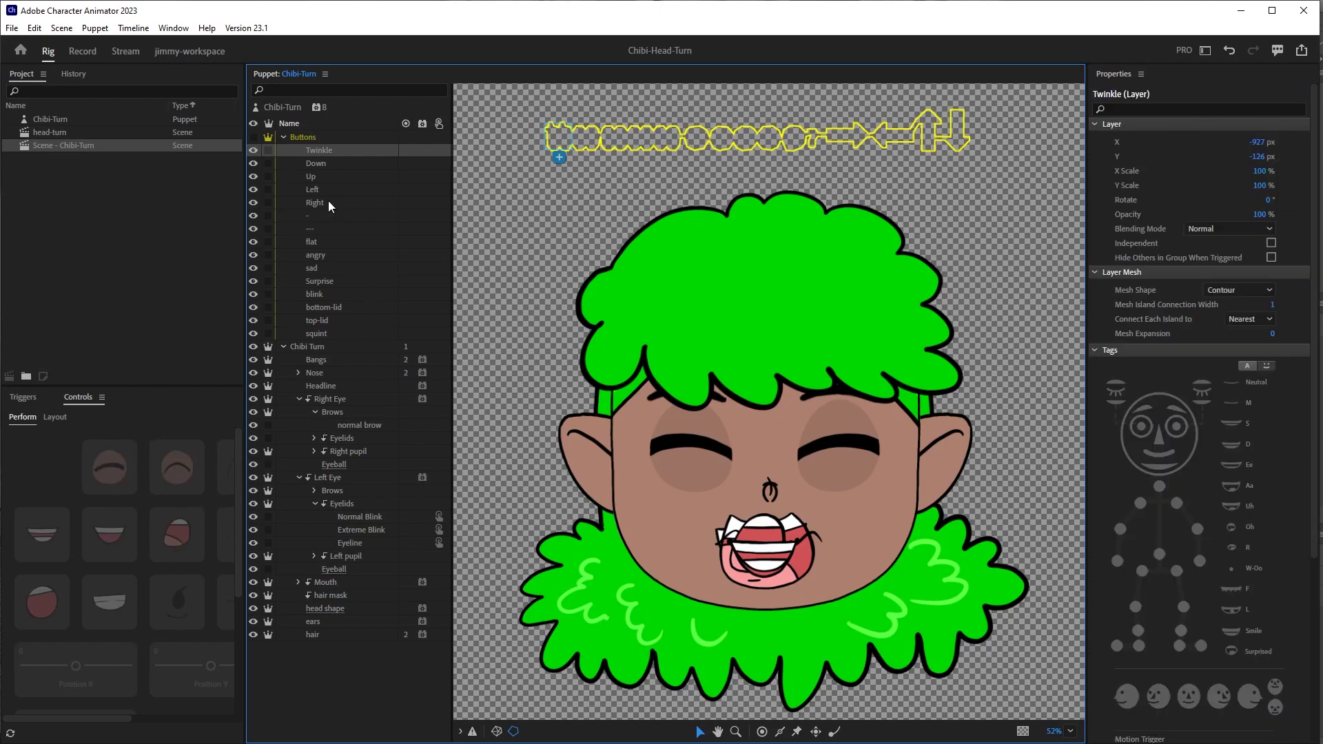
# In Layout mode, put the blink and Twinkle graphics on their Controls buttons
pyautogui.moveTo(316, 294); pyautogui.dragTo(103, 413)
pyautogui.click(54, 416)
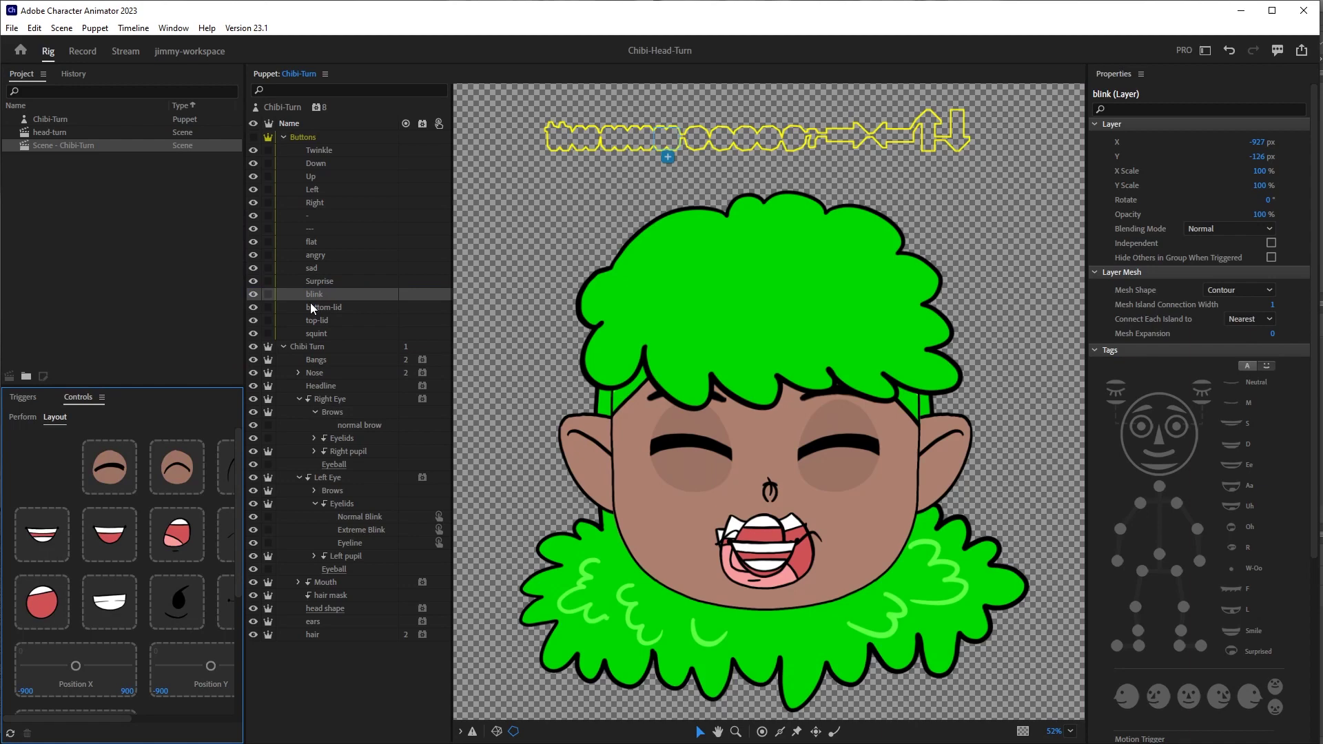
pyautogui.moveTo(312, 293); pyautogui.dragTo(116, 469)
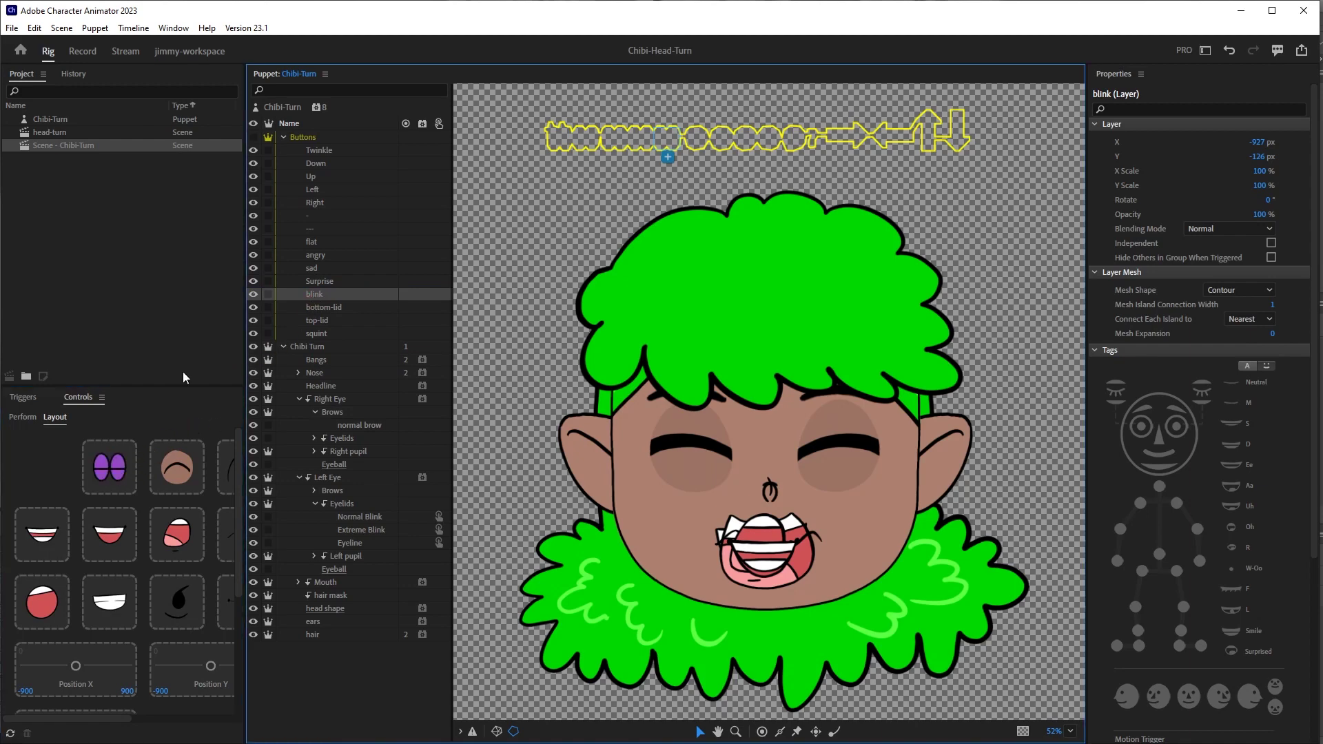
pyautogui.hscroll(3, 106, 483)
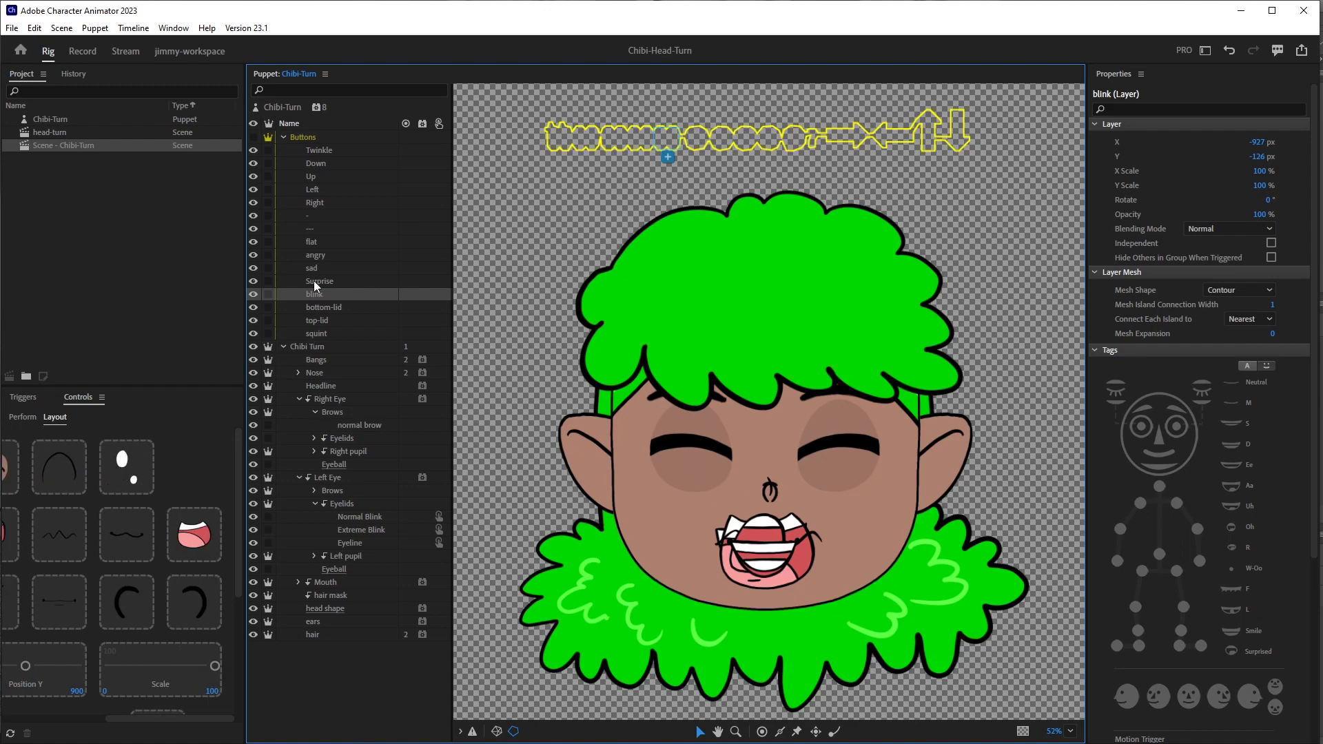
pyautogui.moveTo(318, 154); pyautogui.dragTo(133, 480)
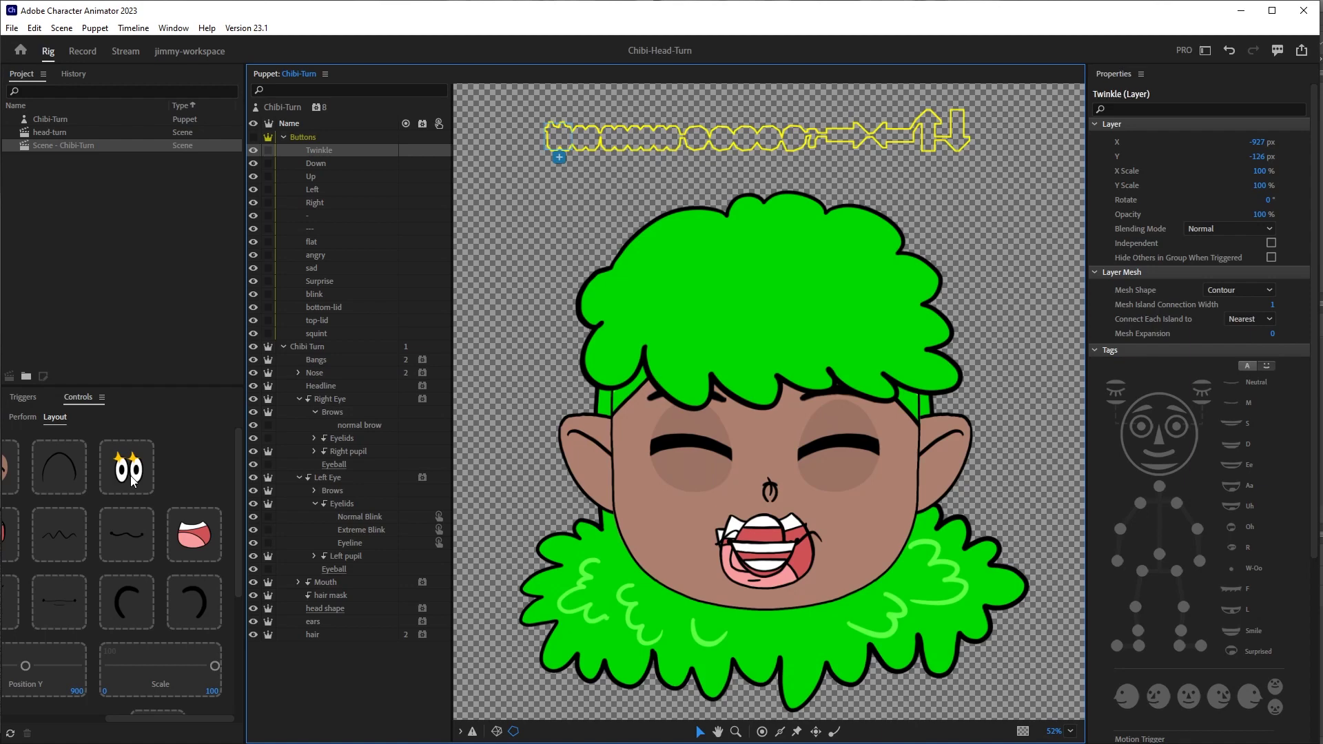
# Assign the Up, Left and Right arrow graphics to the remaining empty control buttons
pyautogui.scroll(-3, 143, 443)
pyautogui.click(158, 566)
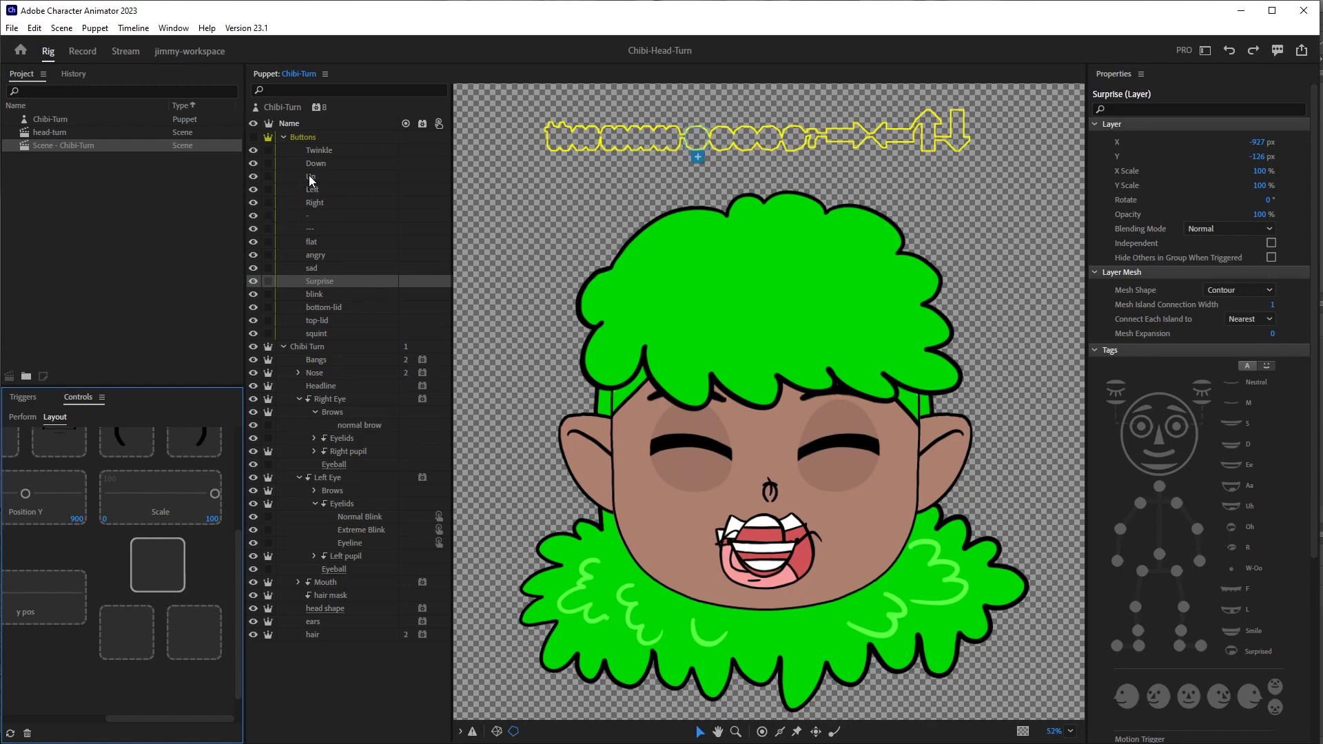
pyautogui.moveTo(309, 175); pyautogui.dragTo(165, 564)
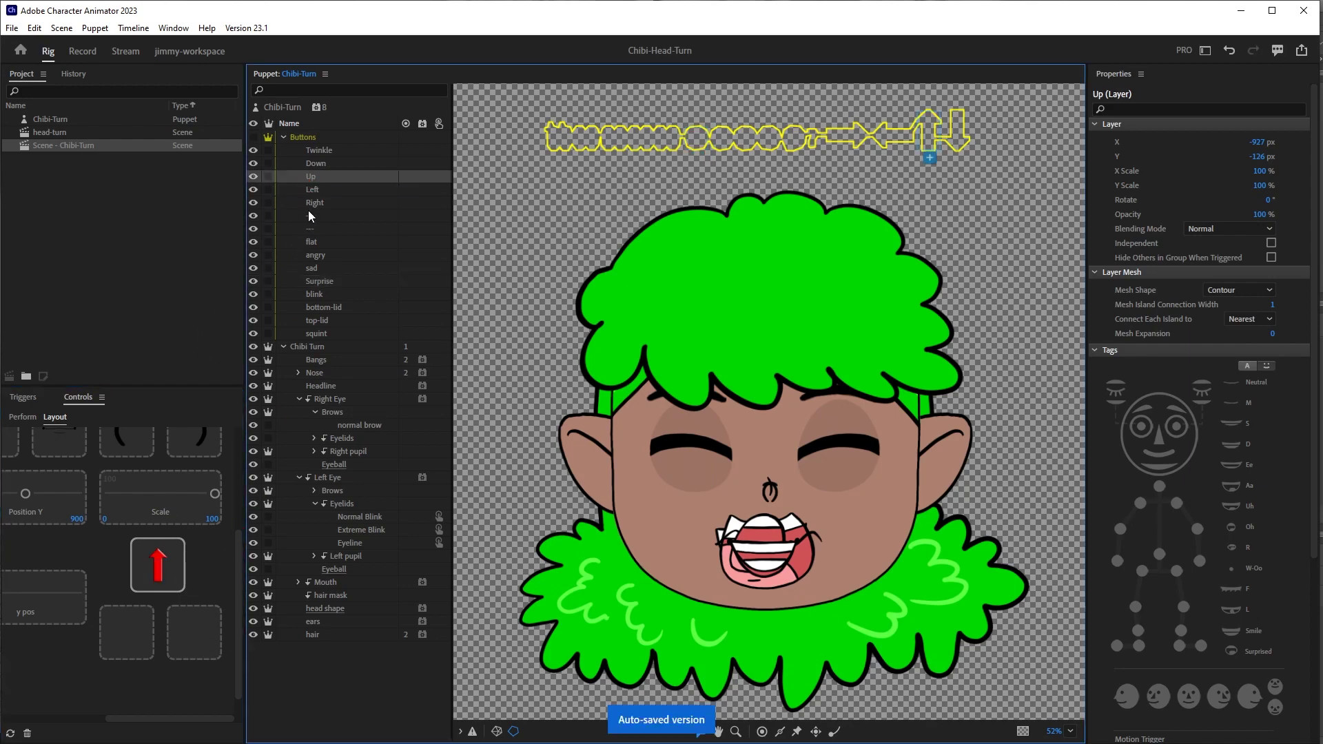
pyautogui.moveTo(311, 189); pyautogui.dragTo(128, 637)
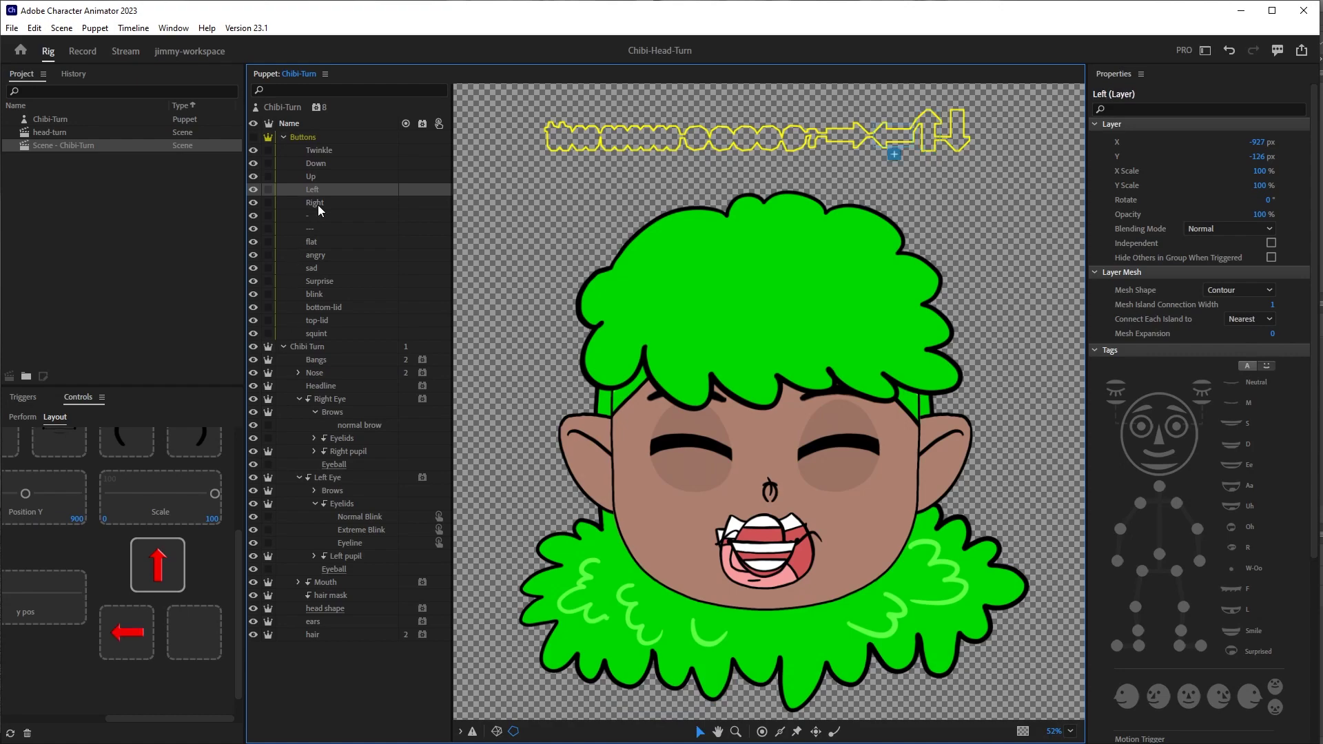
pyautogui.moveTo(314, 202); pyautogui.dragTo(197, 635)
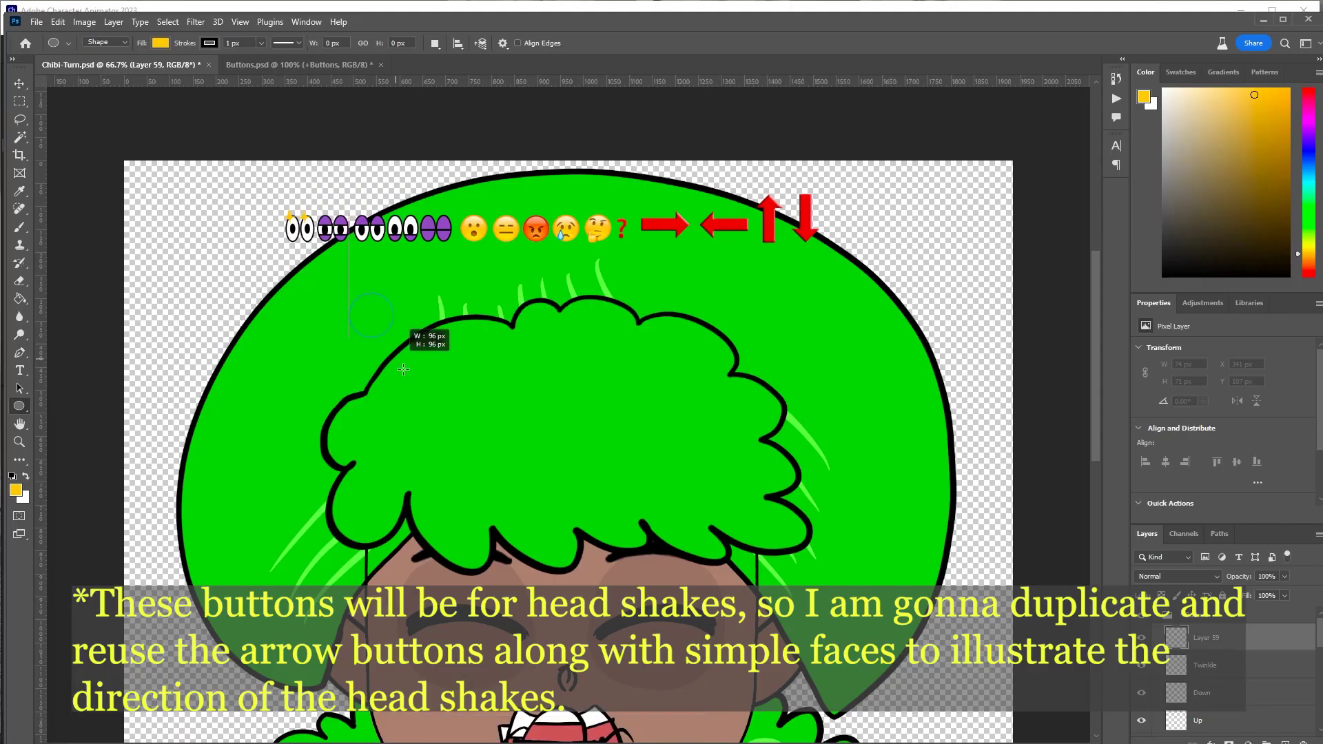
# Draw a yellow circle face with two black eyes in Photoshop
pyautogui.moveTo(349, 294); pyautogui.dragTo(421, 365)
pyautogui.click(161, 43)
pyautogui.click(76, 83)
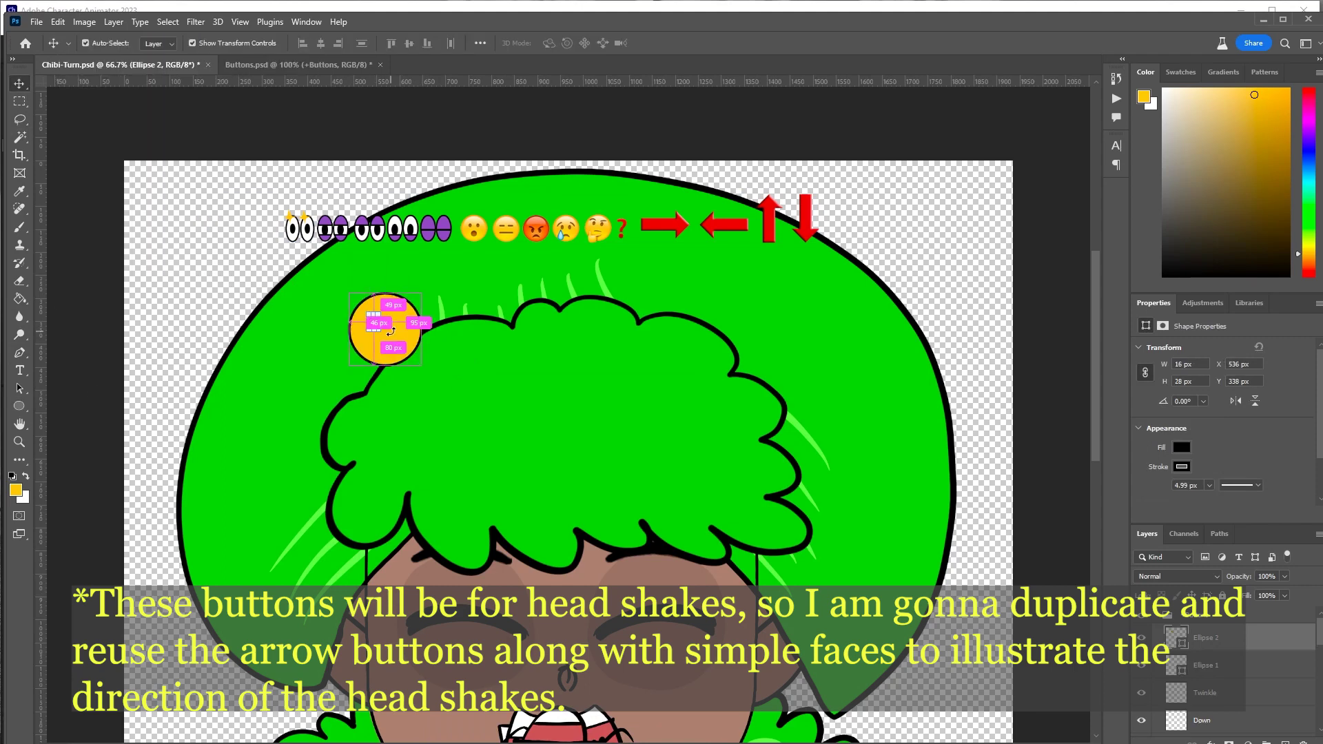
pyautogui.press('v')
pyautogui.moveTo(374, 322); pyautogui.dragTo(399, 321)
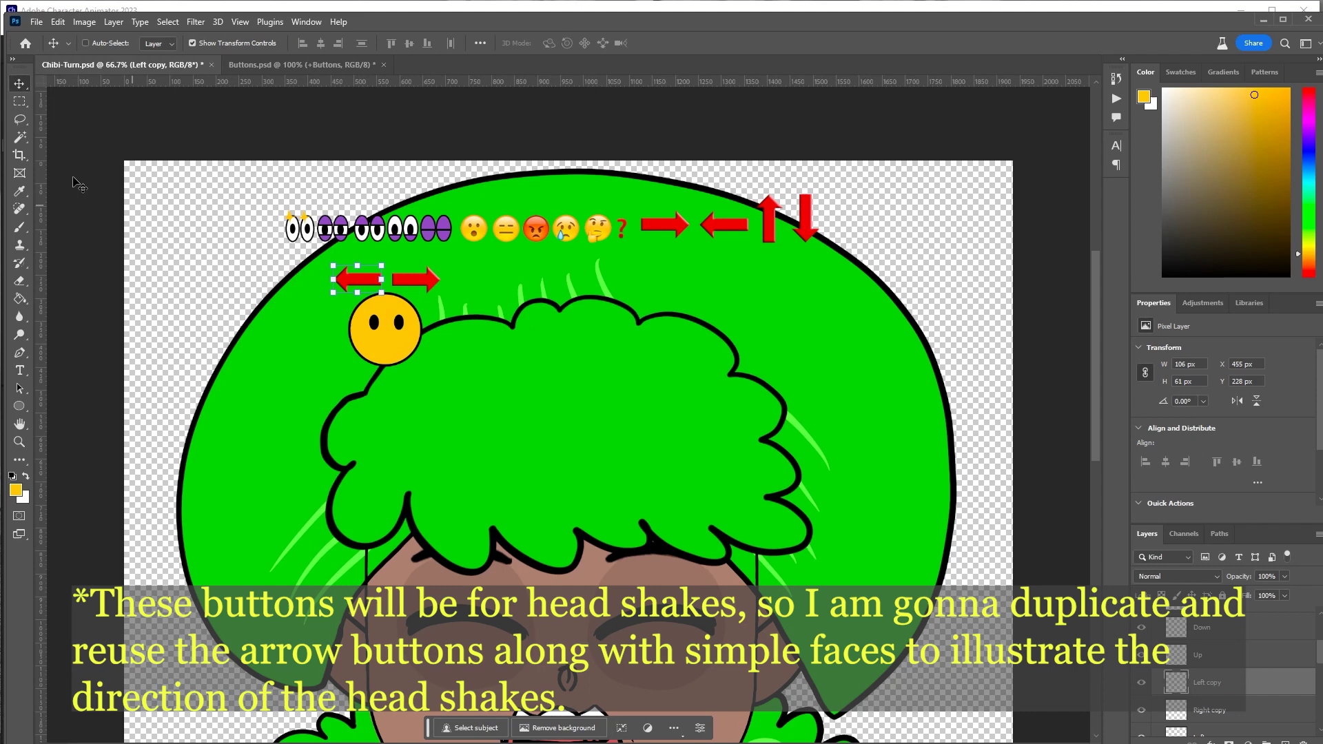
# Duplicate the face and arrows with the copy turned vertical, then shrink the buttons to 210x79 px
pyautogui.moveTo(407, 344); pyautogui.dragTo(571, 348)
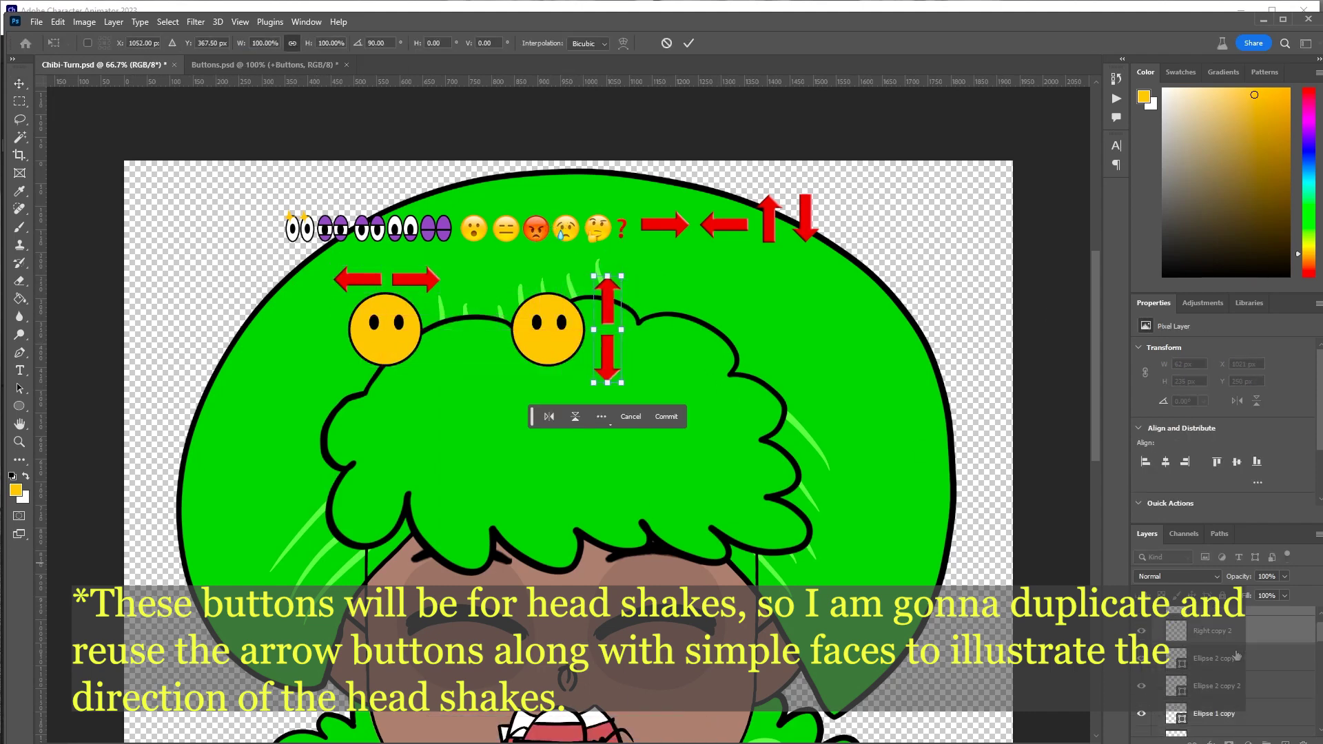
pyautogui.press('Return')
pyautogui.click(1215, 654)
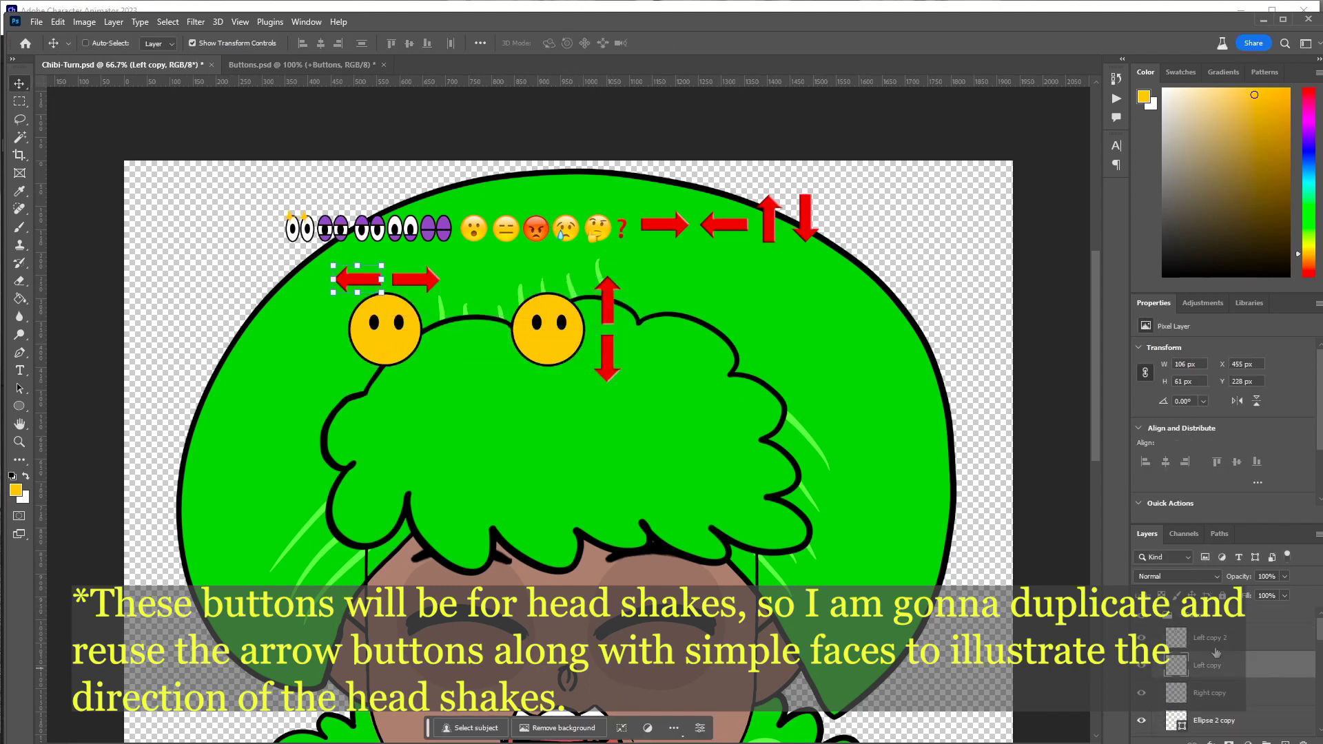
pyautogui.keyDown('shift'); pyautogui.click(1216, 637); pyautogui.keyUp('shift')
pyautogui.hotkey('ctrl', 't')
pyautogui.moveTo(621, 382); pyautogui.dragTo(215, 228)
pyautogui.press('Return')
# Place the new head-shake buttons beside the emoji row and save the Chibi-Turn artwork
pyautogui.click(1216, 638)
pyautogui.click(36, 22)
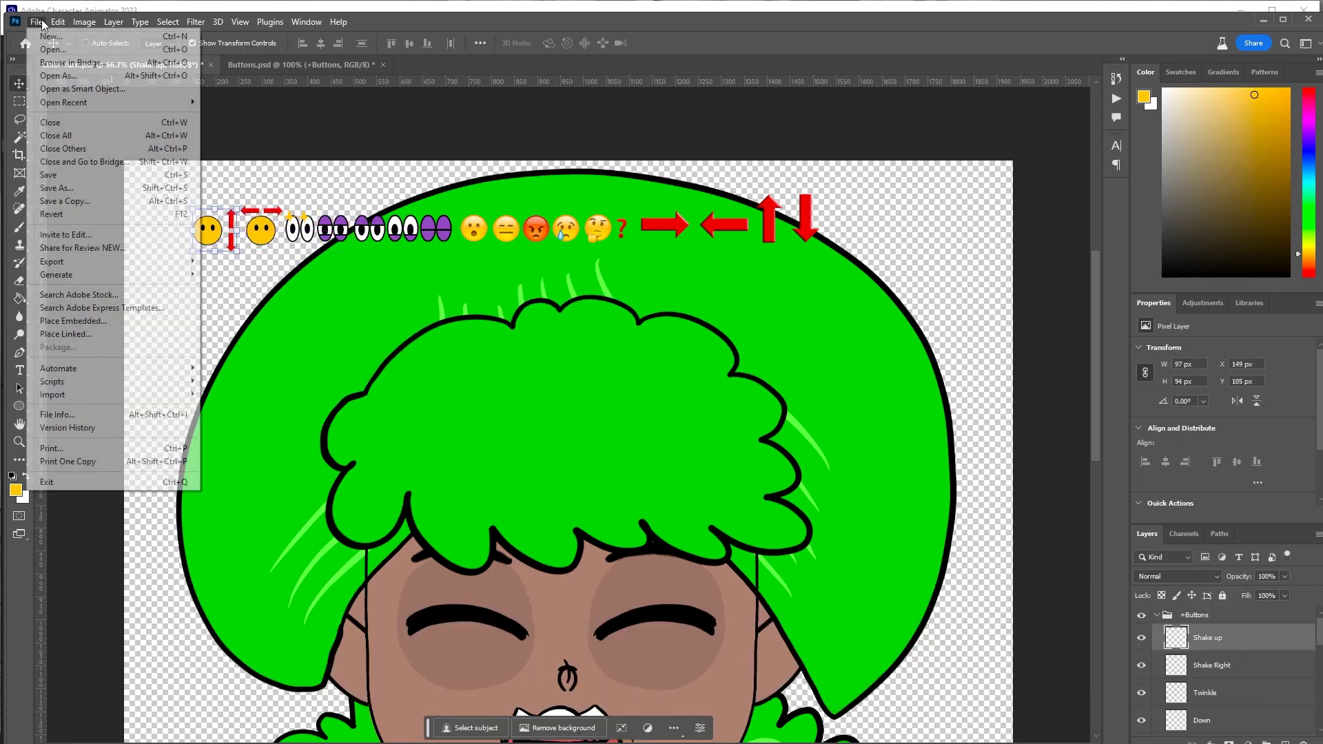
pyautogui.click(49, 174)
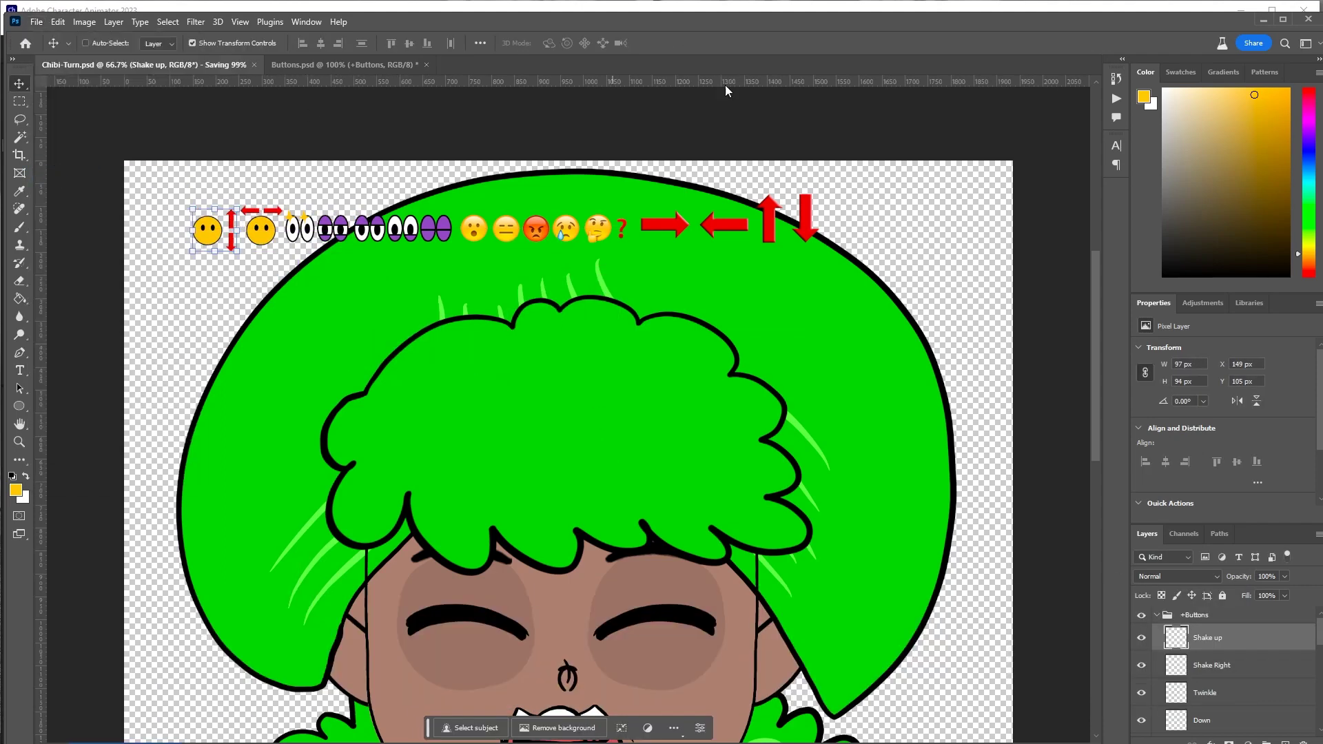
pyautogui.hotkey('alt', 'Tab')
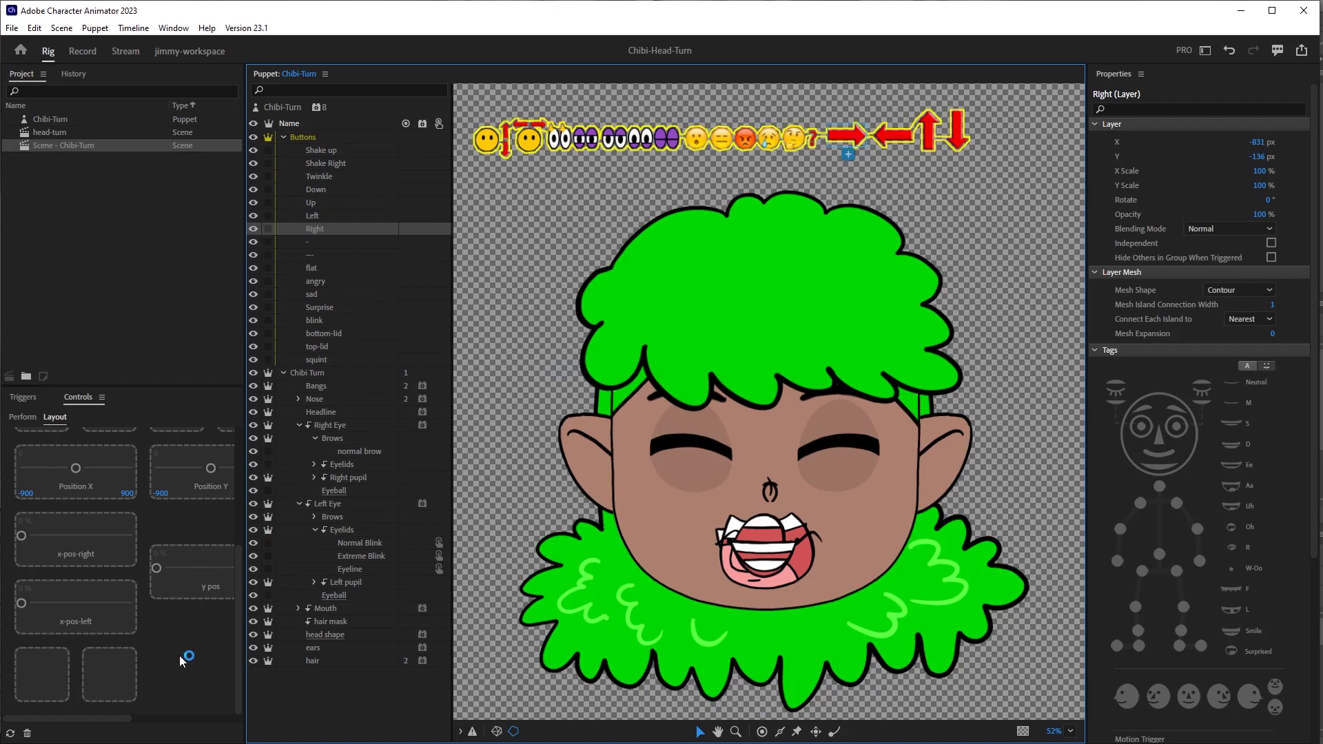
# Put the Shake up and Shake Right face graphics on the two empty control buttons, then switch to Record
pyautogui.click(321, 216)
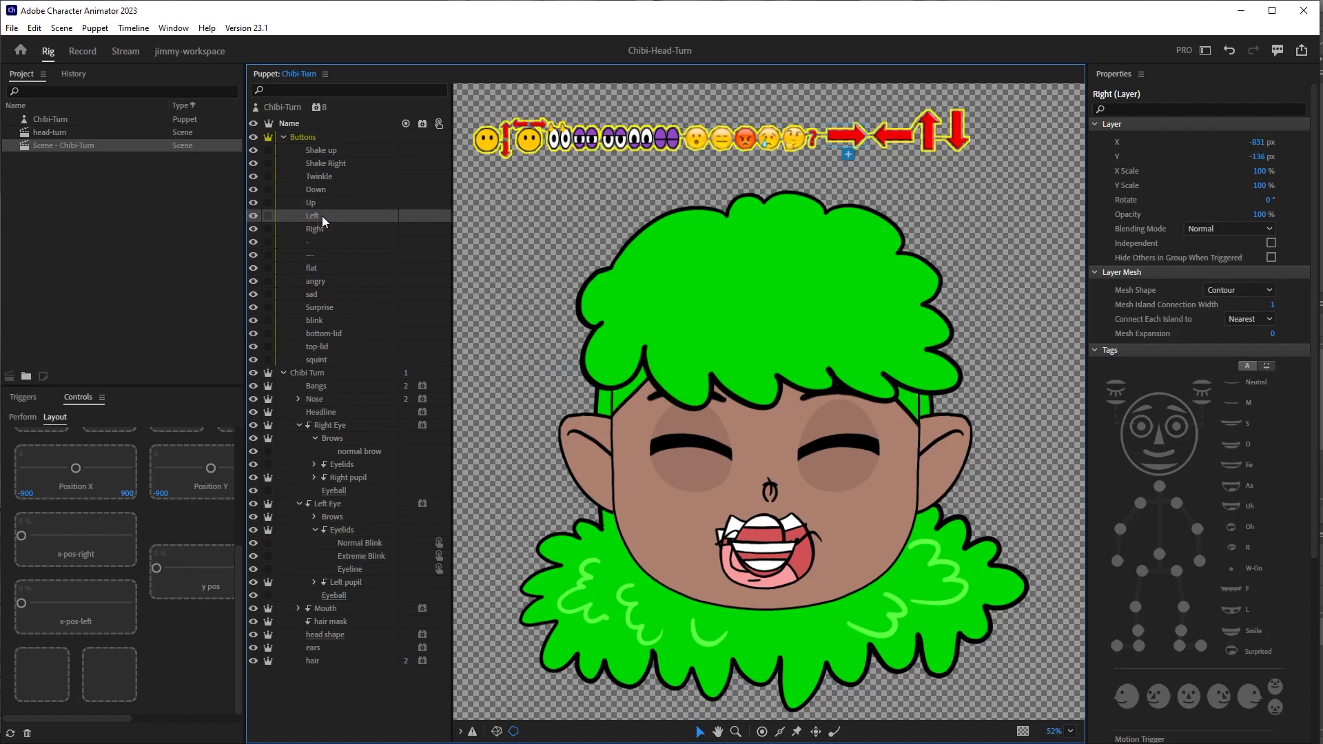
pyautogui.moveTo(325, 151); pyautogui.dragTo(125, 667)
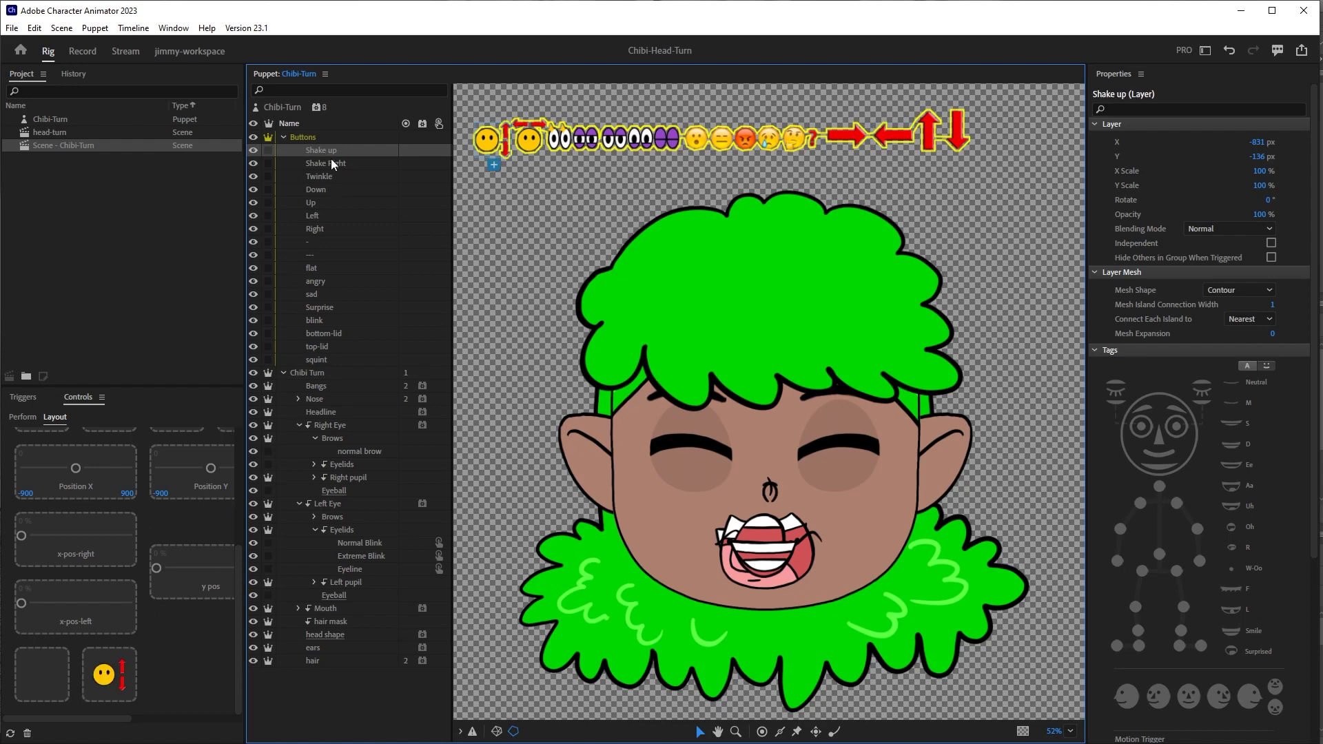
pyautogui.moveTo(330, 163); pyautogui.dragTo(41, 678)
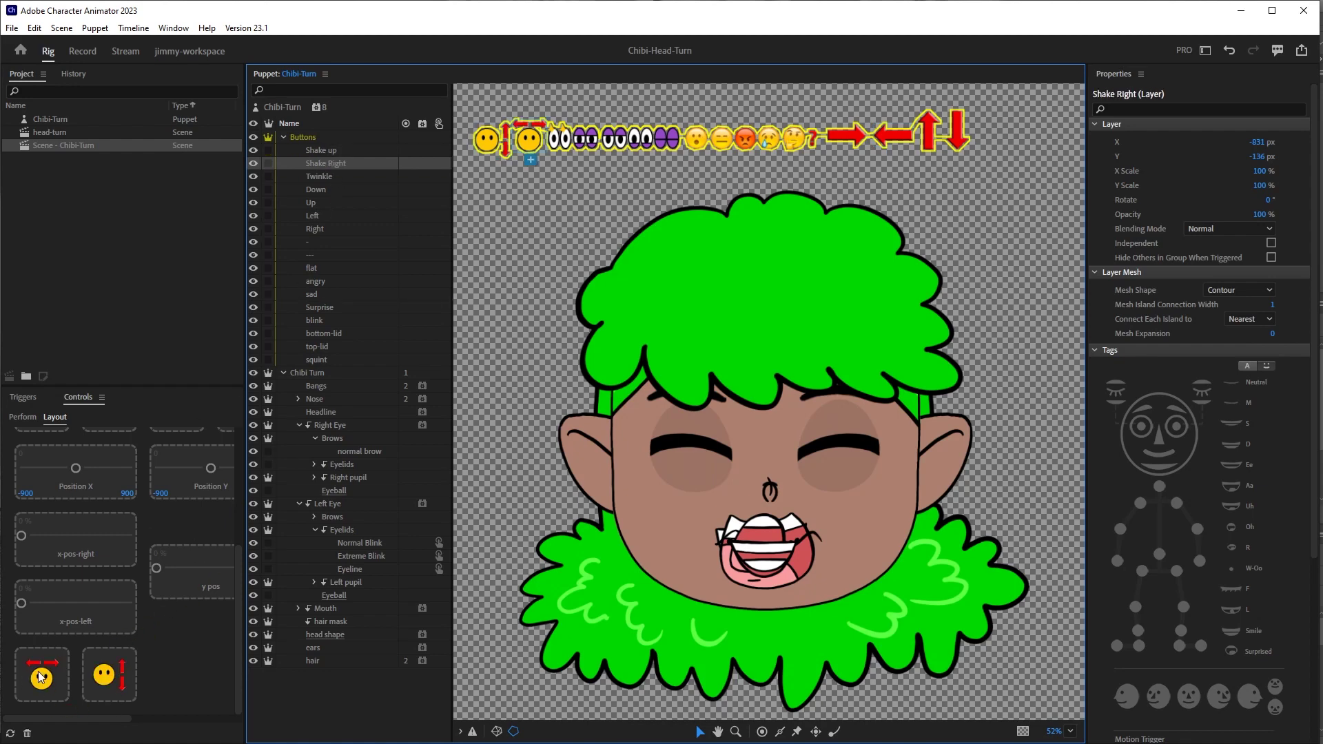
pyautogui.click(82, 52)
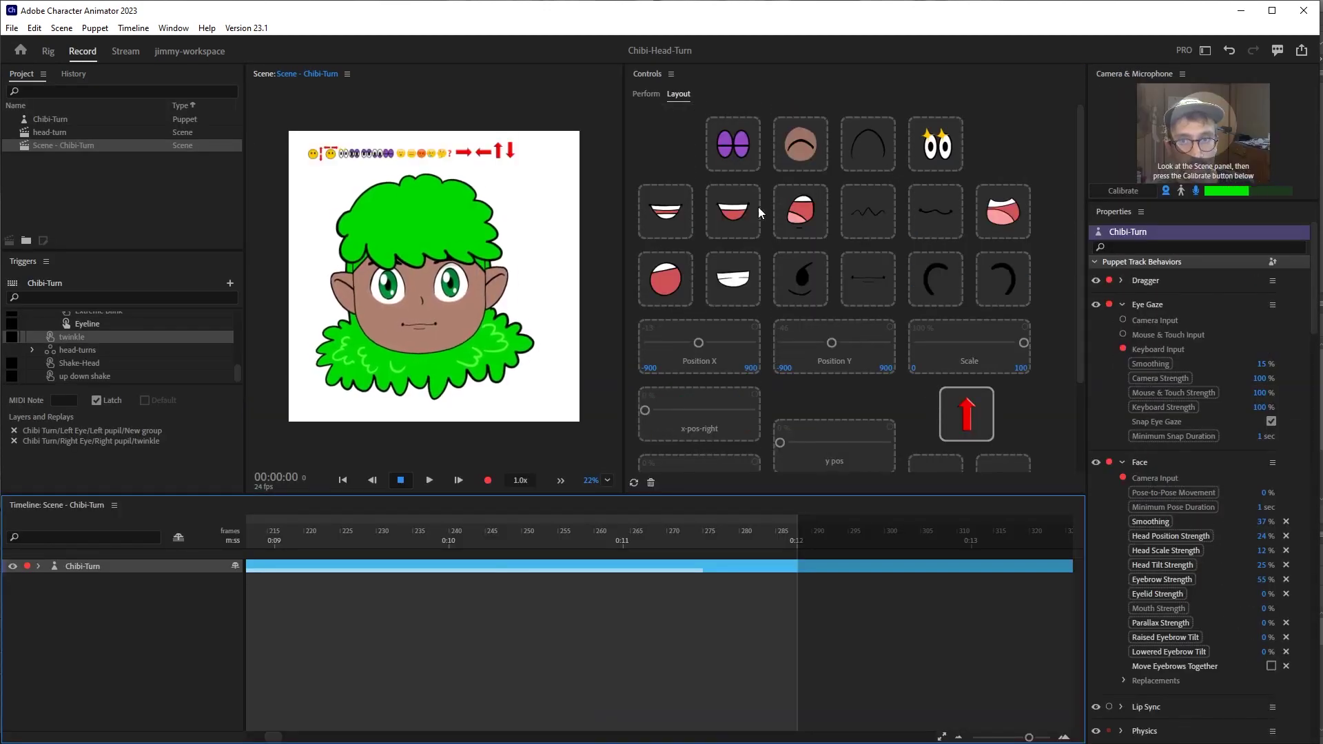
# Collapse and hide the +Buttons layer group so the button artwork leaves the puppet
pyautogui.scroll(-2, 977, 453)
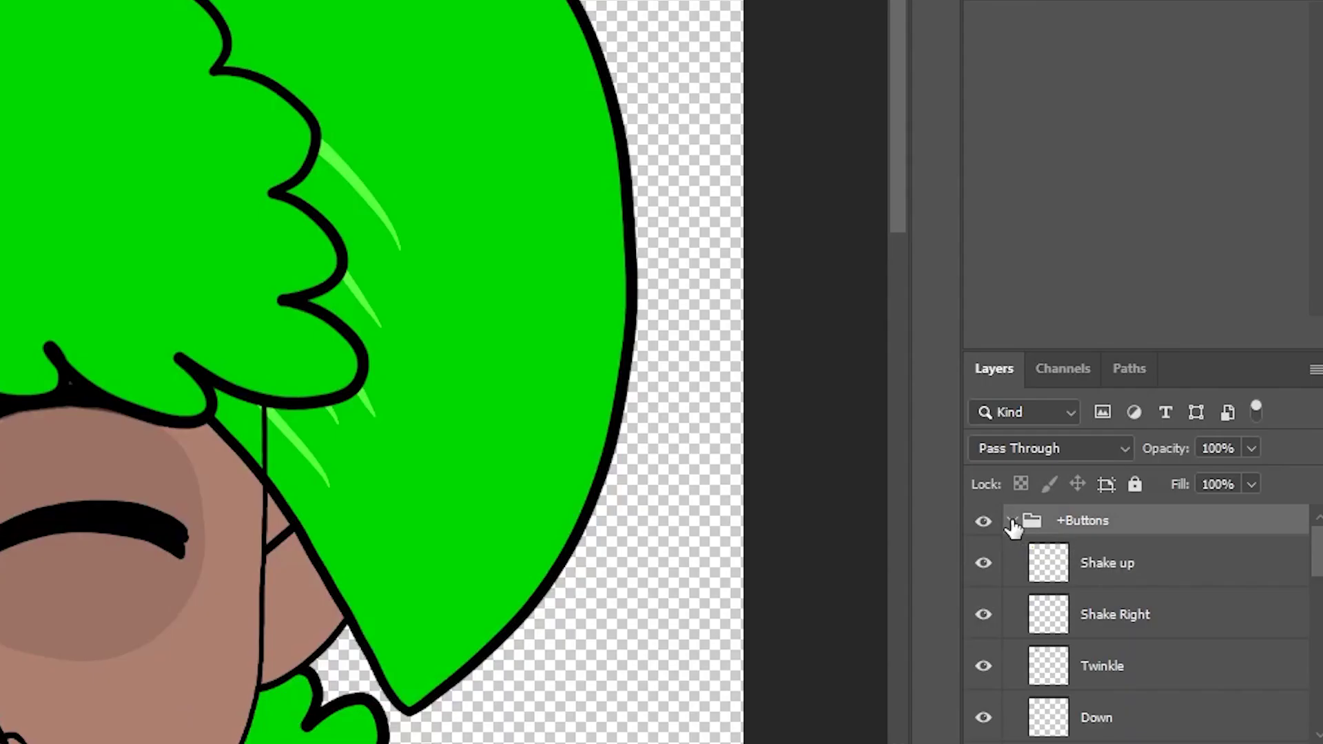
pyautogui.click(1010, 521)
pyautogui.click(984, 521)
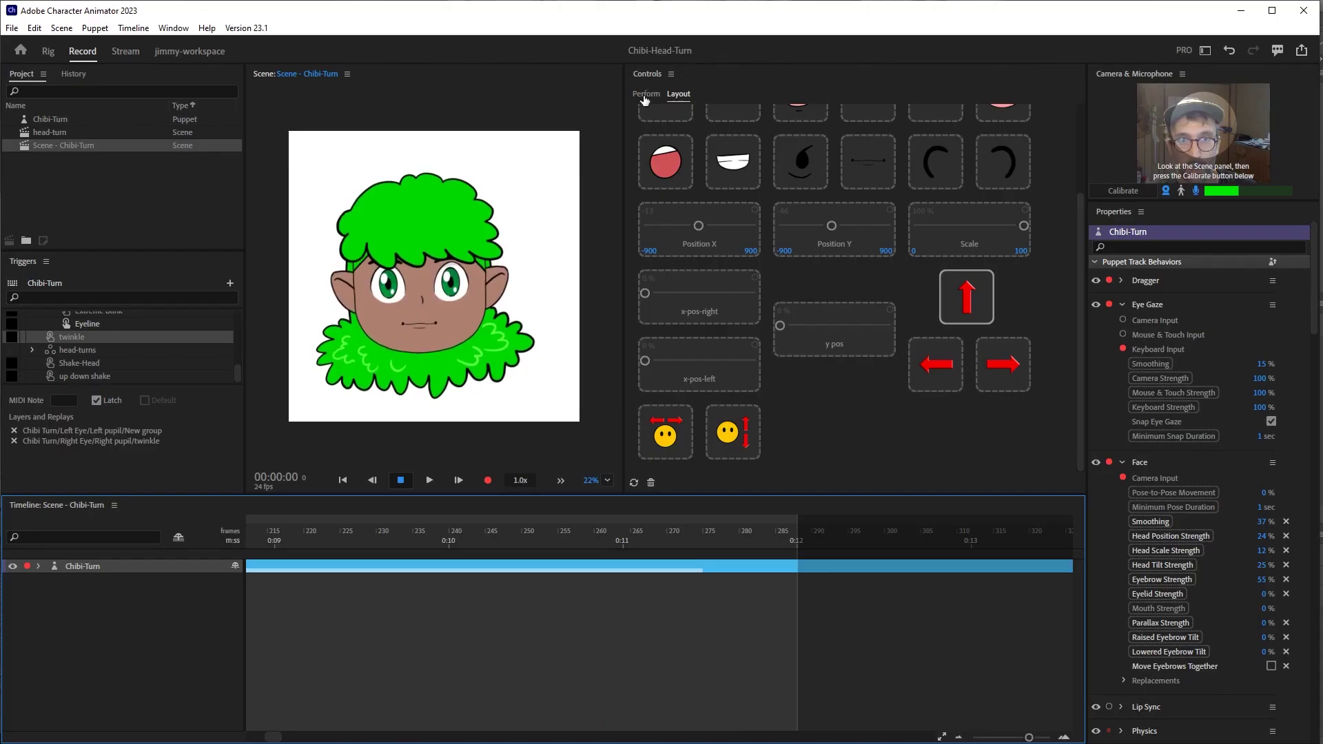
# In Perform mode, test the up-down shake, turn-right and up controls on the puppet
pyautogui.click(646, 94)
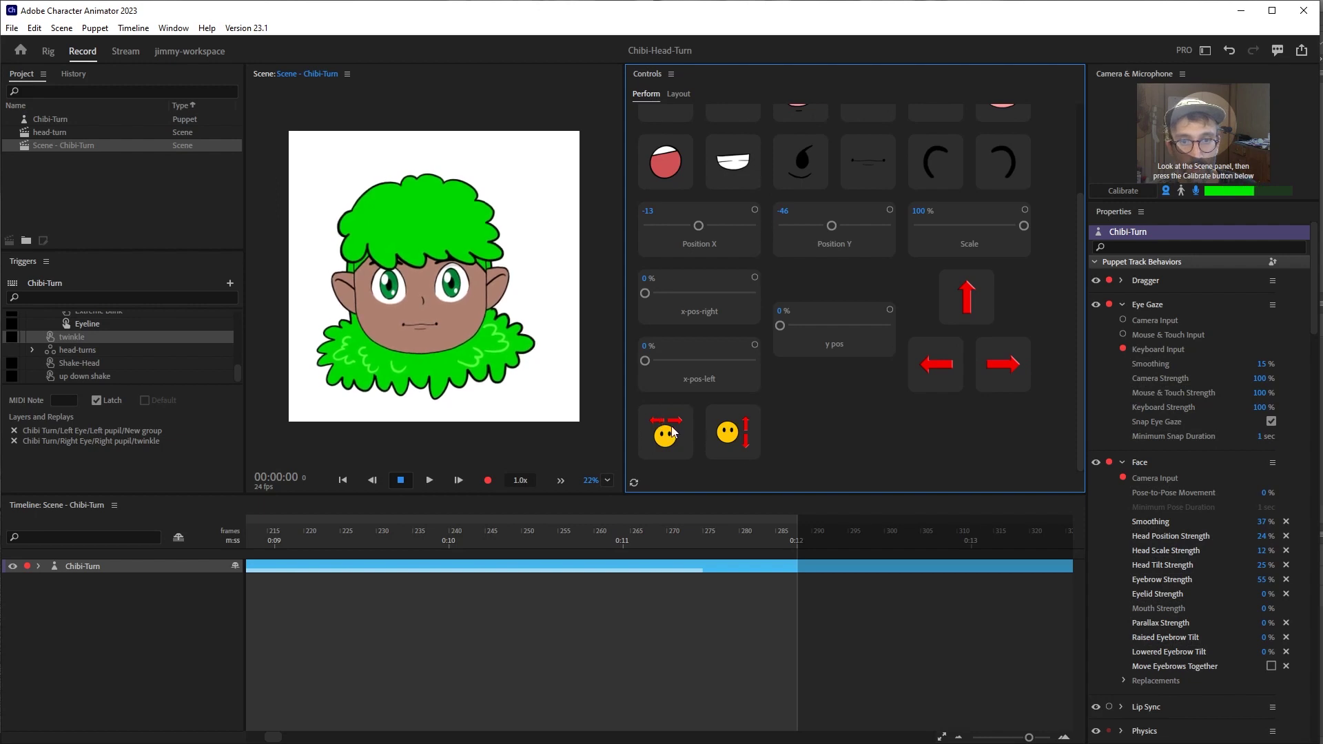
pyautogui.click(736, 437)
pyautogui.click(1006, 361)
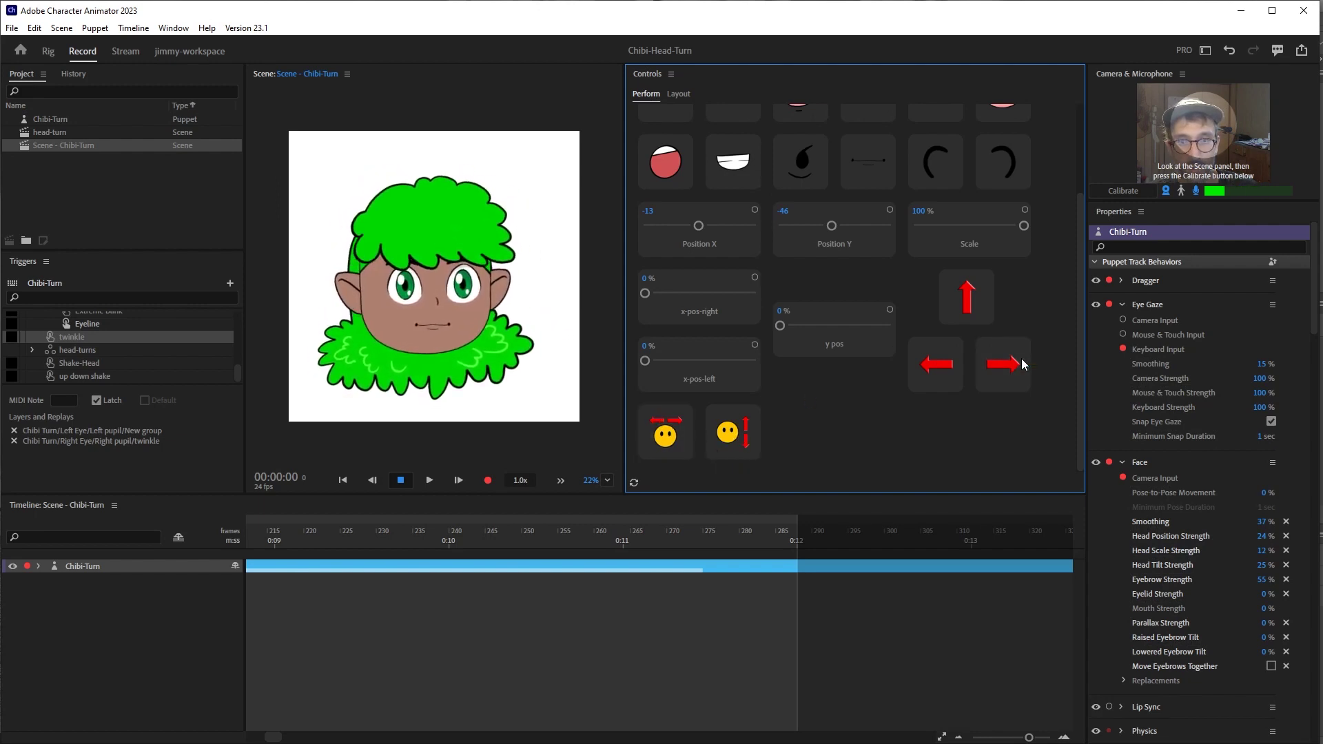
pyautogui.click(964, 320)
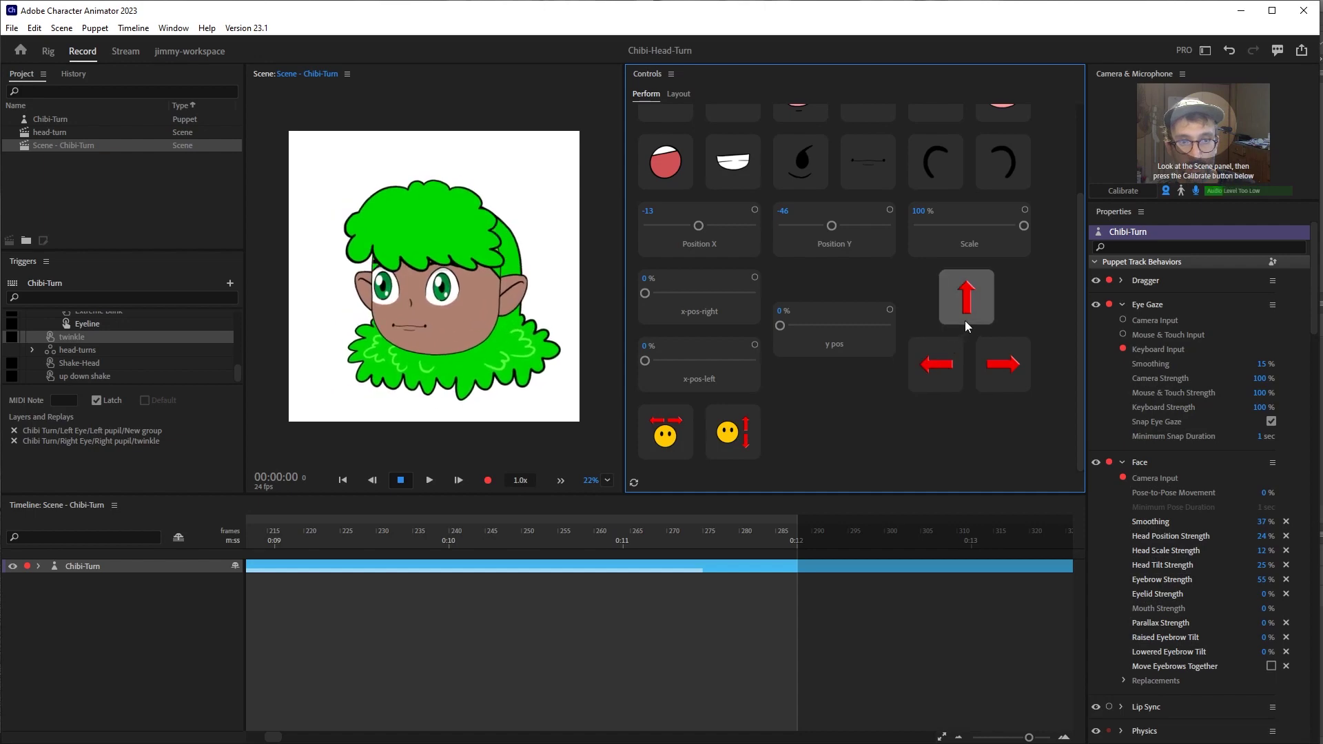
pyautogui.scroll(2, 907, 317)
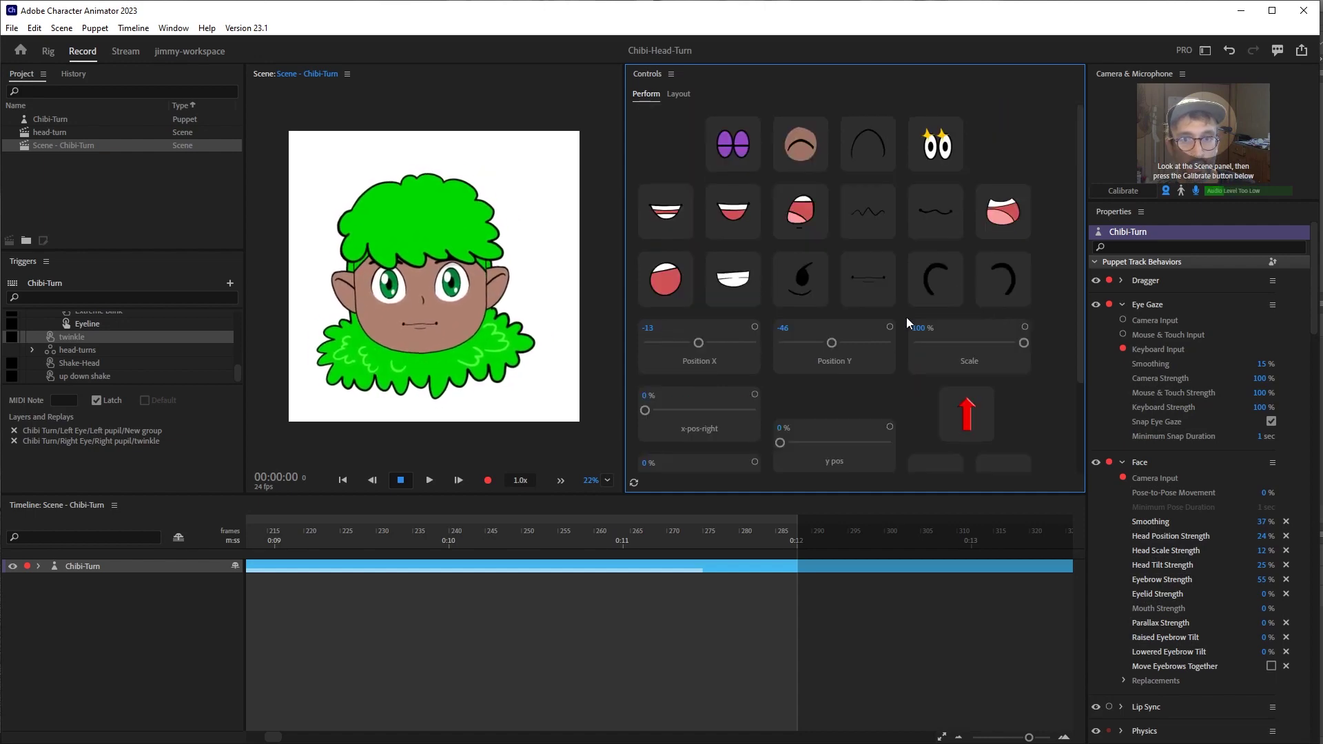